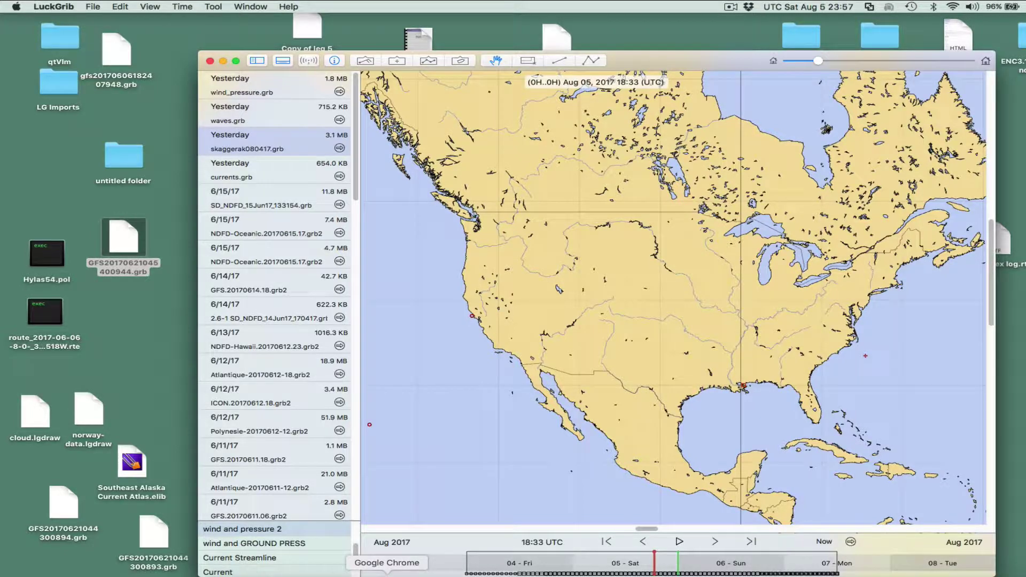
Step: Switch to Chrome, look through the blog article "How to Add a Draw Style to LuckGrib", and return to LuckGrib
{"action": "left_click", "coordinate": [387, 575]}
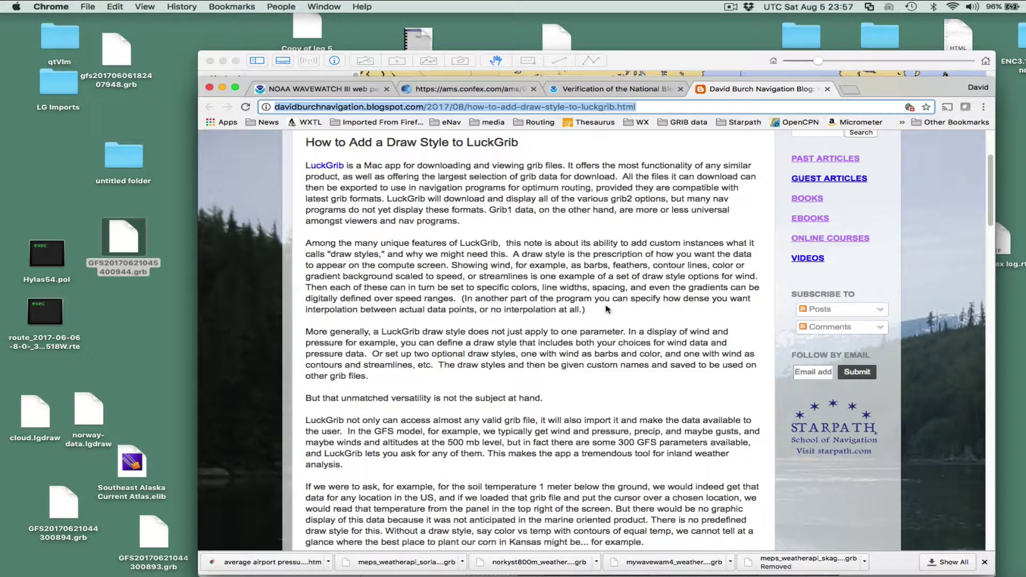
{"action": "scroll", "coordinate": [607, 309], "scroll_direction": "up", "scroll_amount": 1}
{"action": "scroll", "coordinate": [607, 308], "scroll_direction": "up", "scroll_amount": 3}
{"action": "scroll", "coordinate": [607, 309], "scroll_direction": "down", "scroll_amount": 3}
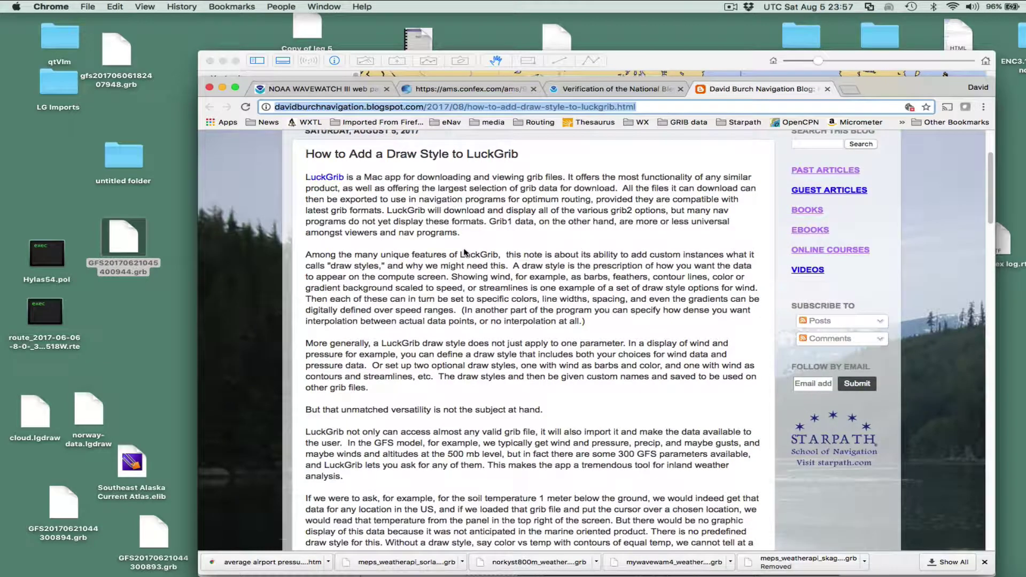
{"action": "left_click", "coordinate": [527, 158]}
{"action": "scroll", "coordinate": [570, 422], "scroll_direction": "down", "scroll_amount": 5}
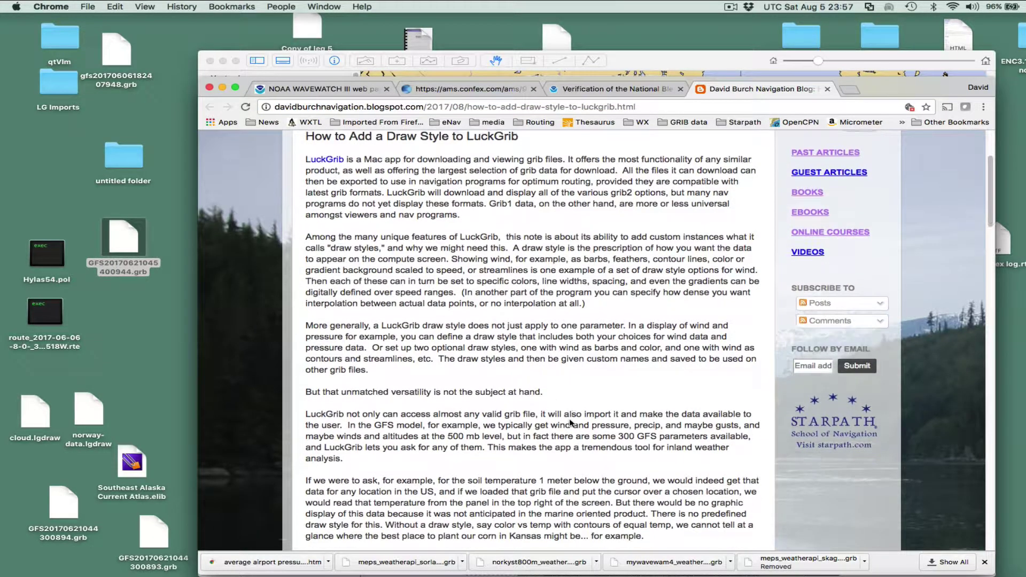
{"action": "scroll", "coordinate": [569, 422], "scroll_direction": "down", "scroll_amount": 20}
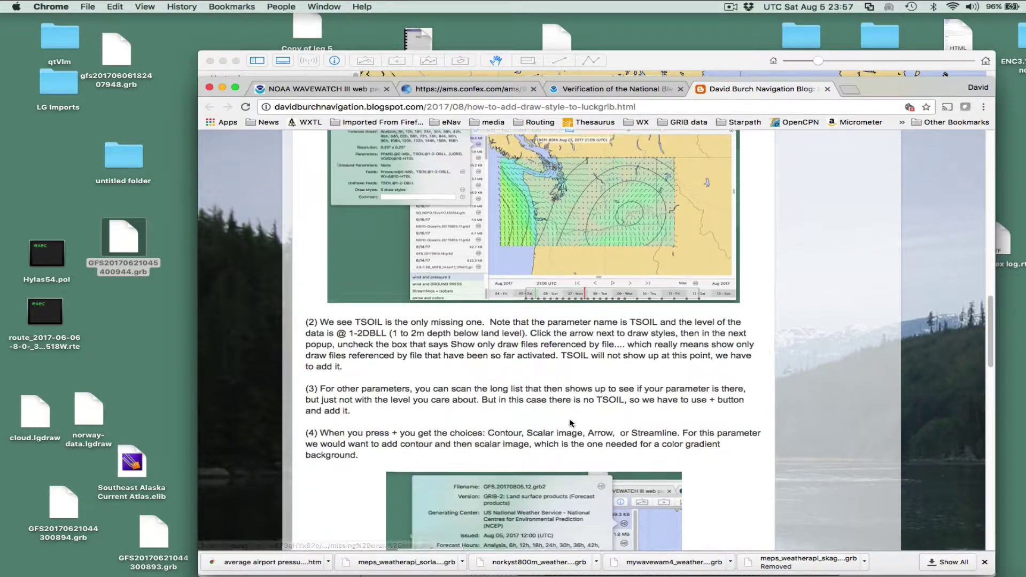
{"action": "scroll", "coordinate": [569, 418], "scroll_direction": "up", "scroll_amount": 20}
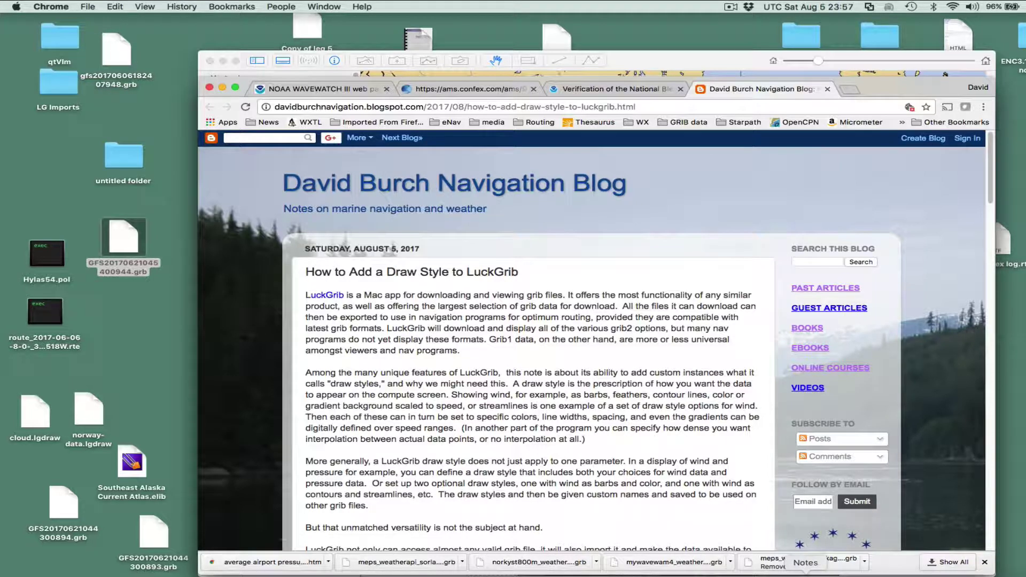
{"action": "left_click", "coordinate": [822, 573]}
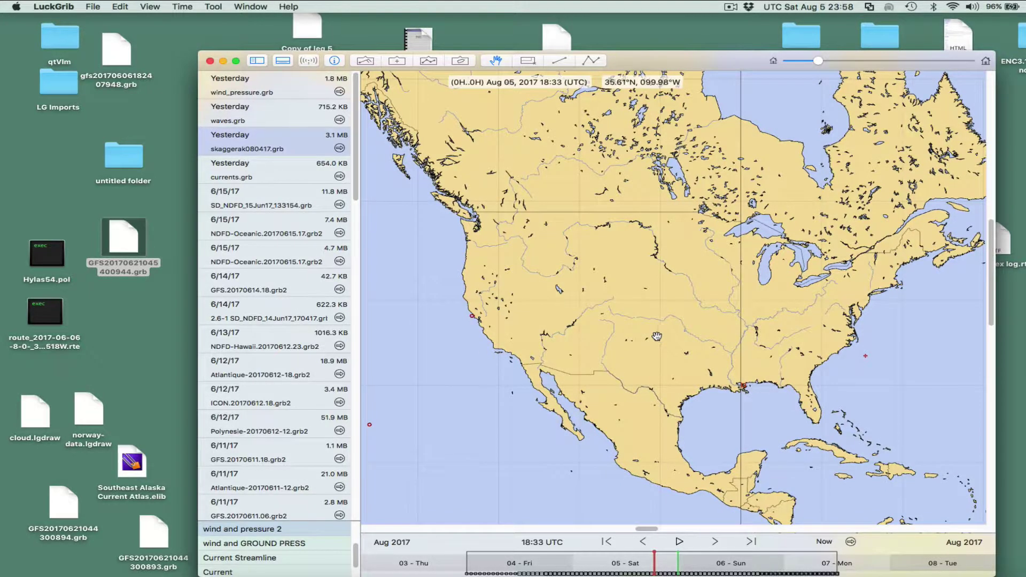
Step: Mark a rectangular download area over the Pacific Northwest, spanning about 49°N to 44°N and 126°W to 115°W
{"action": "mouse_move", "coordinate": [665, 337]}
{"action": "left_mouse_down"}
{"action": "mouse_move", "coordinate": [654, 328]}
{"action": "mouse_move", "coordinate": [652, 341]}
{"action": "left_mouse_up"}
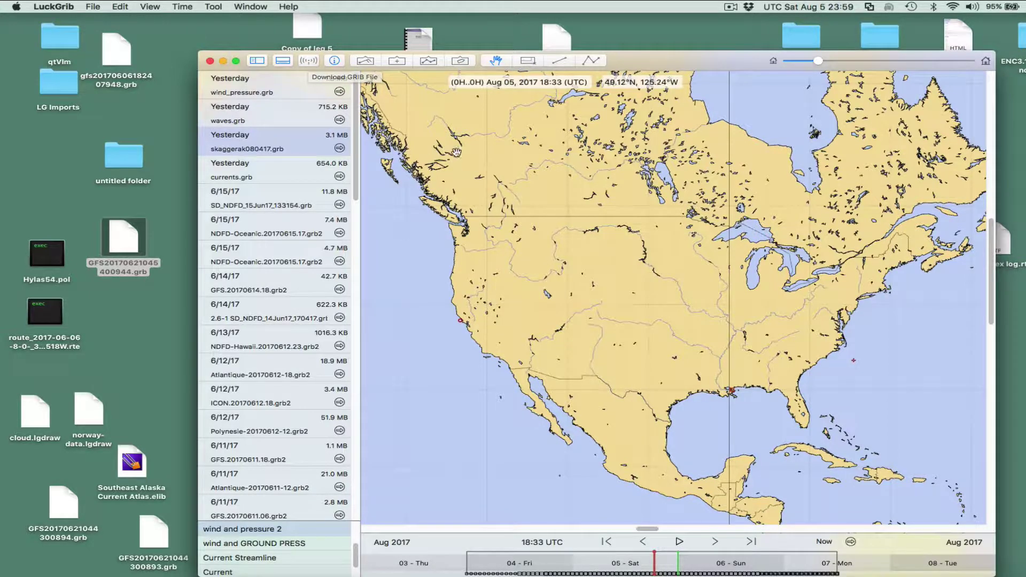
{"action": "left_click", "coordinate": [528, 60]}
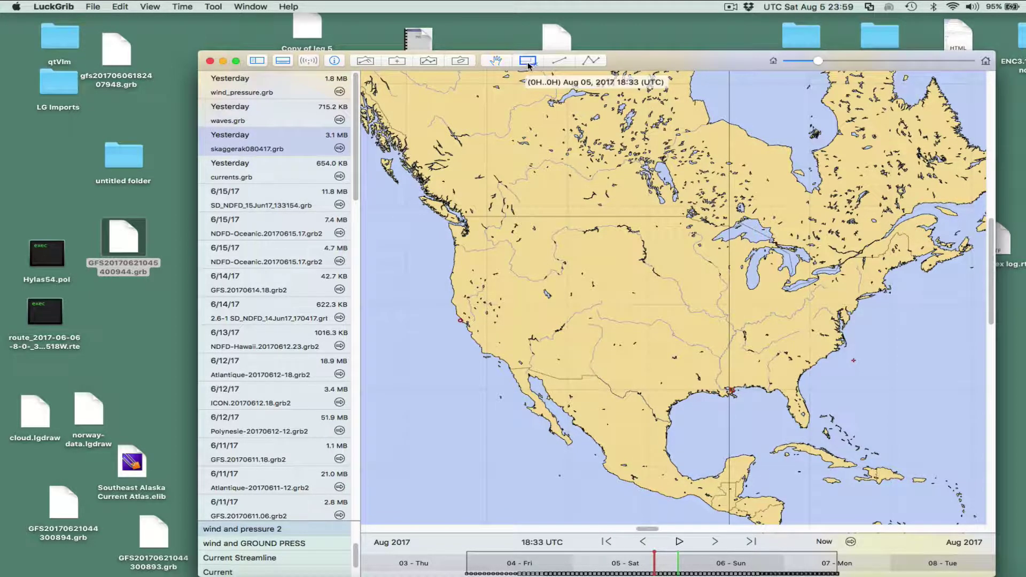
{"action": "left_click_drag", "start_coordinate": [432, 211], "coordinate": [523, 262]}
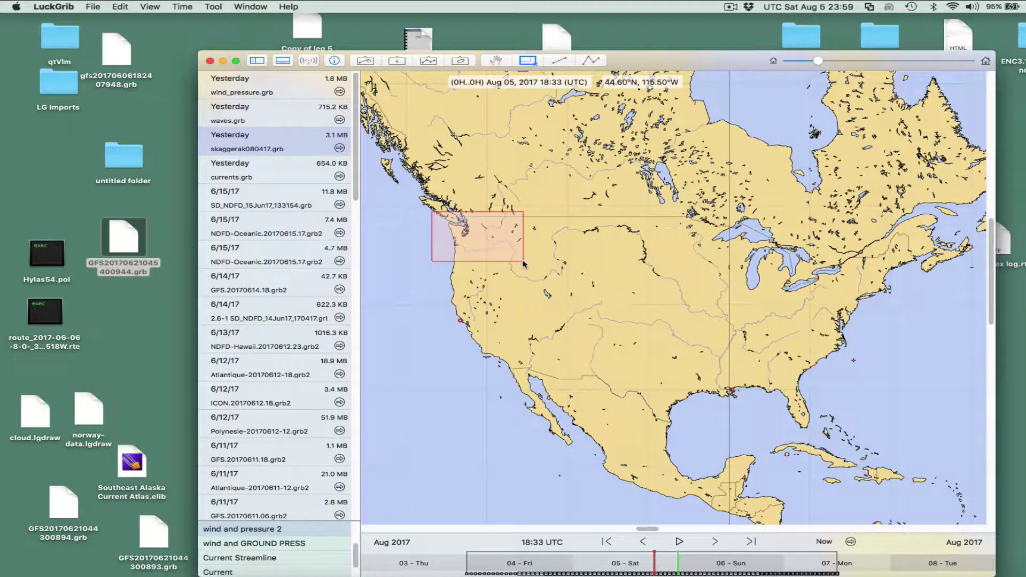
Step: Start a new GRIB request using the NOAA-served GFS model with over 300 parameters
{"action": "left_click", "coordinate": [306, 58]}
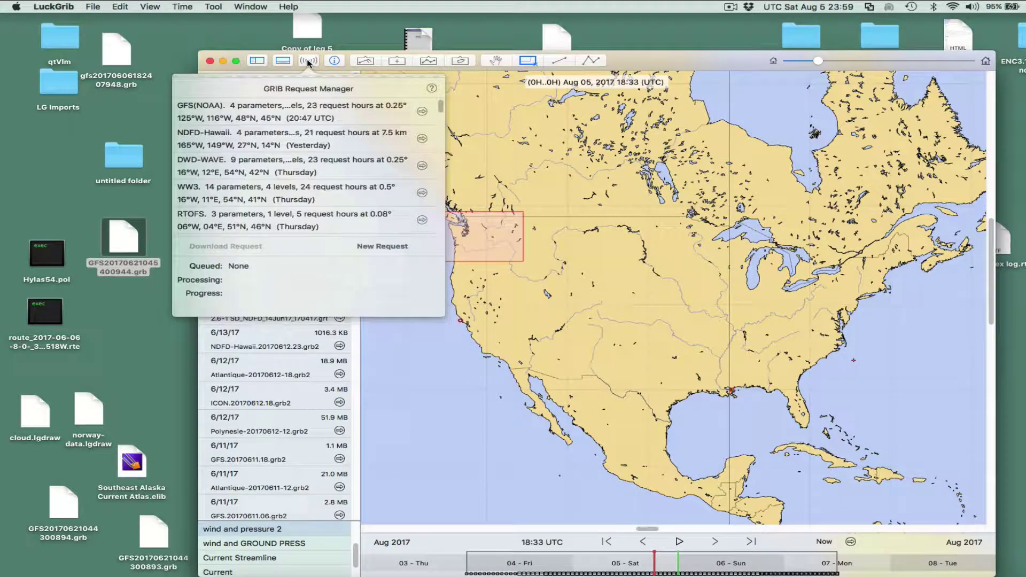
{"action": "left_click", "coordinate": [387, 246]}
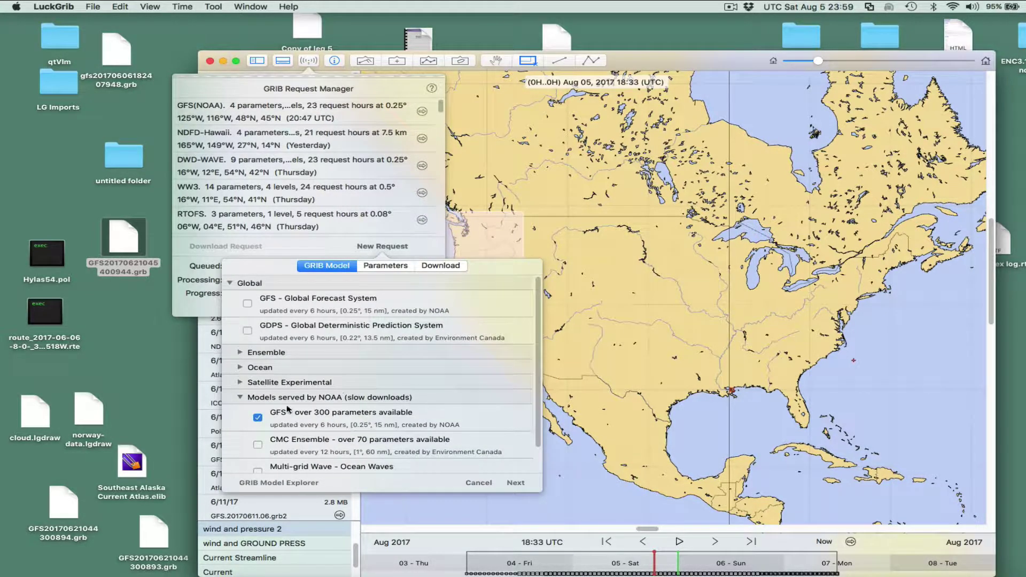
{"action": "left_click", "coordinate": [240, 396]}
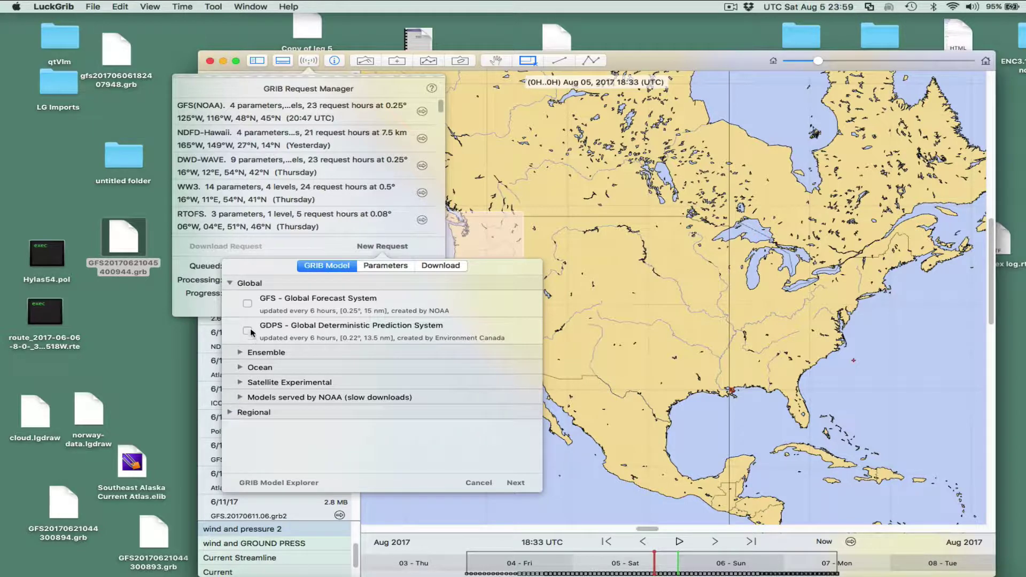
{"action": "left_click", "coordinate": [240, 398]}
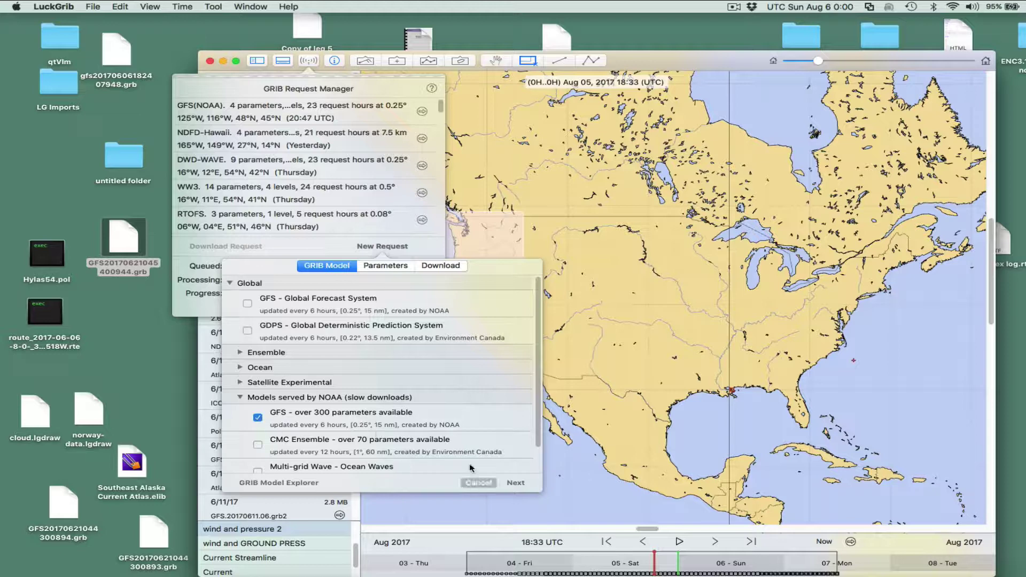
Step: Review the request's parameters, checking mean sea level pressure, wind at 10 m above ground, and soil temperature at 1-2 m below ground
{"action": "left_click", "coordinate": [390, 266]}
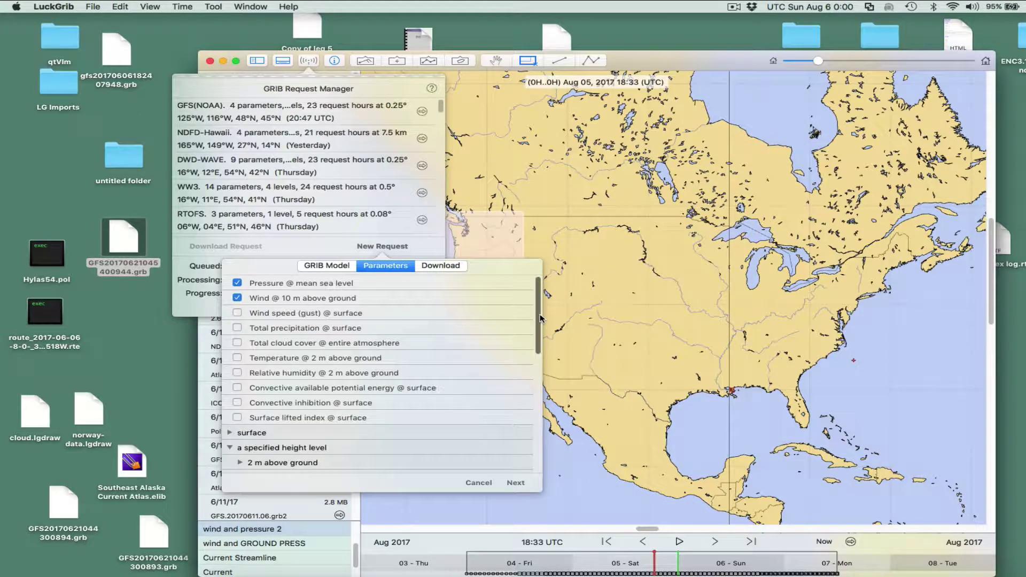
{"action": "scroll", "coordinate": [529, 373], "scroll_direction": "down", "scroll_amount": 5}
{"action": "scroll", "coordinate": [529, 373], "scroll_direction": "down", "scroll_amount": 5}
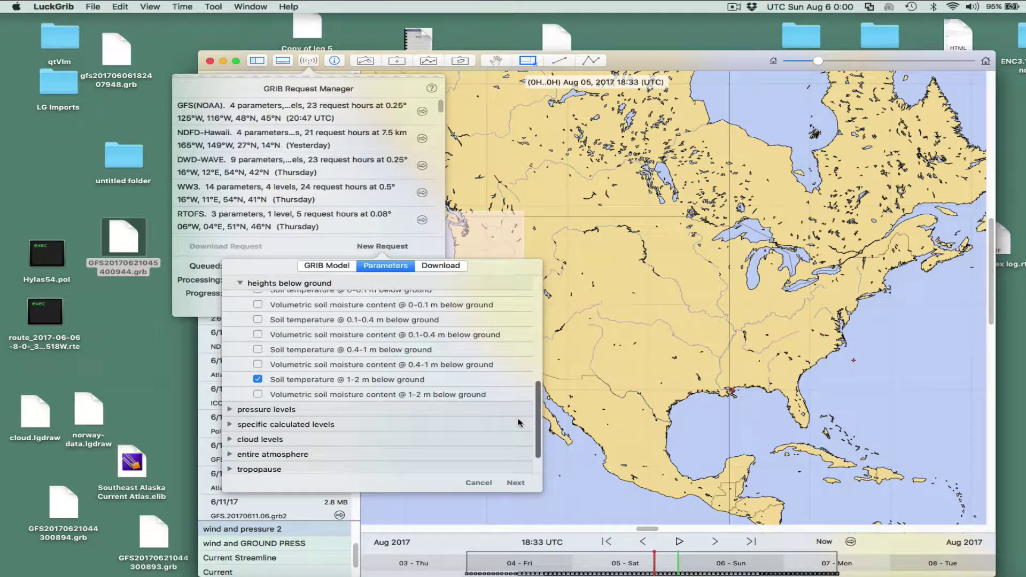
{"action": "scroll", "coordinate": [521, 368], "scroll_direction": "up", "scroll_amount": 6}
{"action": "scroll", "coordinate": [516, 366], "scroll_direction": "down", "scroll_amount": 4}
{"action": "scroll", "coordinate": [497, 384], "scroll_direction": "up", "scroll_amount": 4}
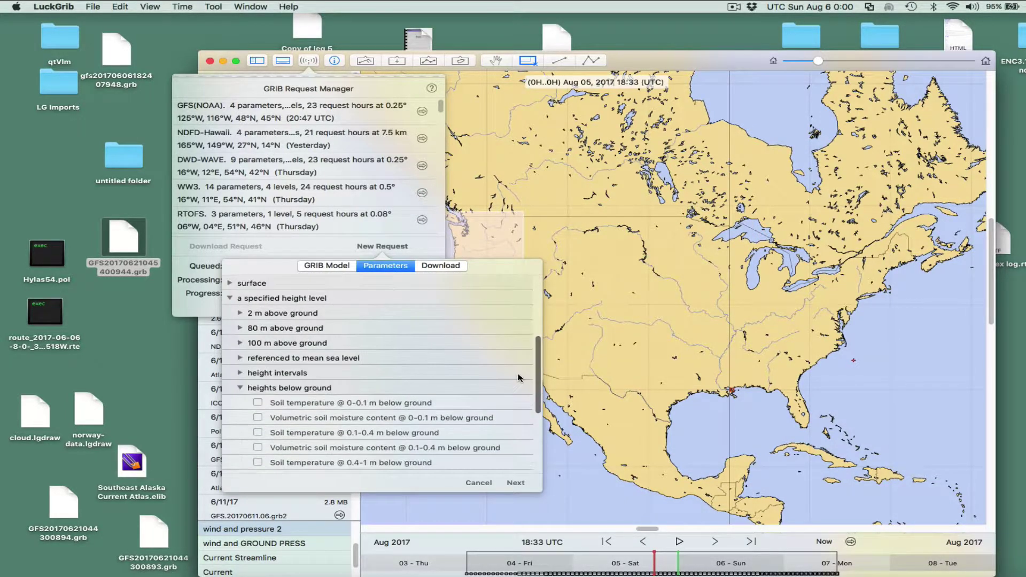
{"action": "scroll", "coordinate": [481, 400], "scroll_direction": "down", "scroll_amount": 4}
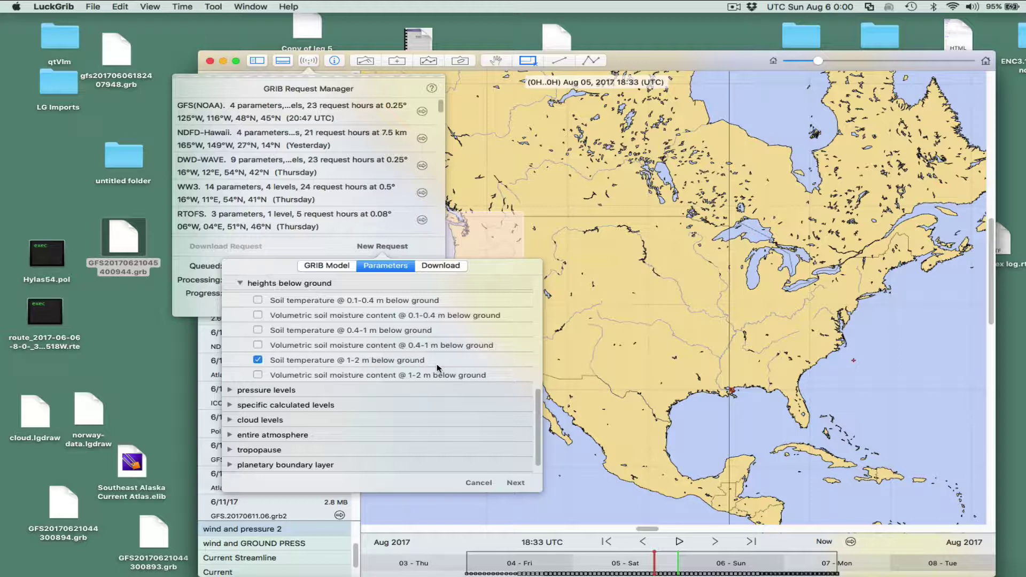
{"action": "left_click_drag", "start_coordinate": [539, 424], "coordinate": [544, 299]}
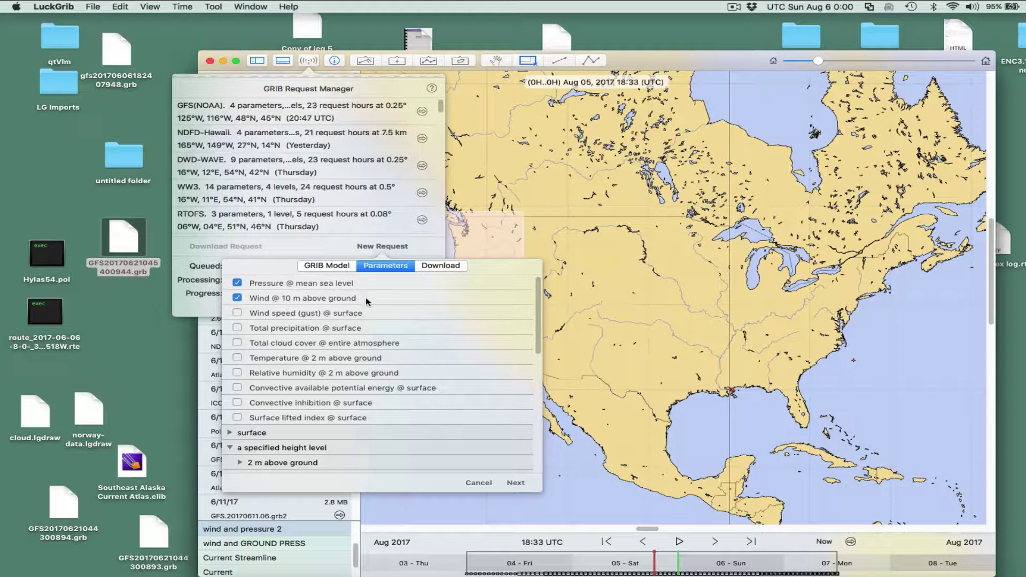
{"action": "left_click_drag", "start_coordinate": [534, 319], "coordinate": [527, 425]}
{"action": "scroll", "coordinate": [526, 425], "scroll_direction": "down", "scroll_amount": 3}
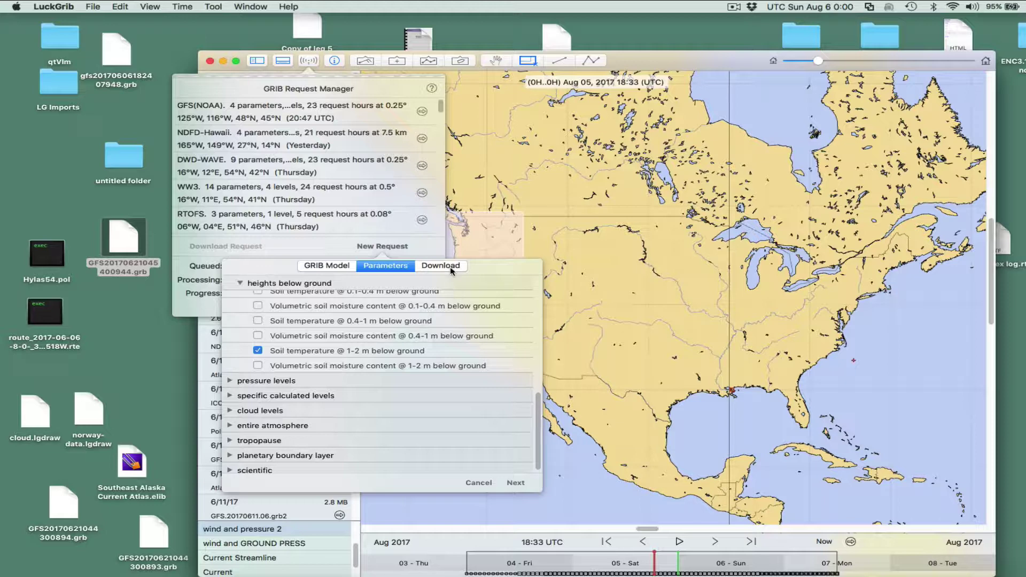
Step: Set the request to forecasts every 12 hours, download the GRIB file, and dismiss the request manager
{"action": "left_click", "coordinate": [514, 483]}
{"action": "left_click", "coordinate": [355, 367]}
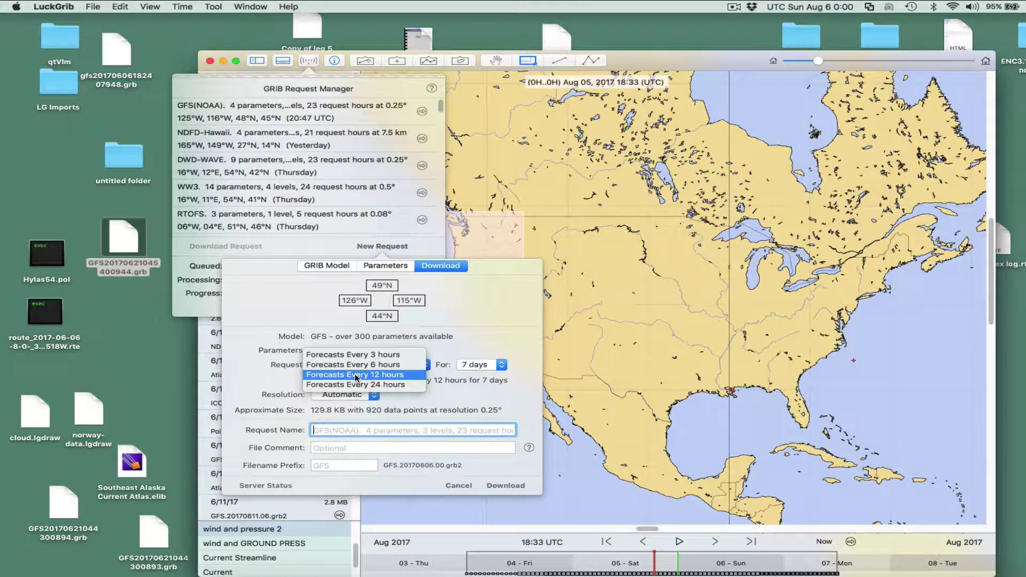
{"action": "left_click", "coordinate": [355, 376]}
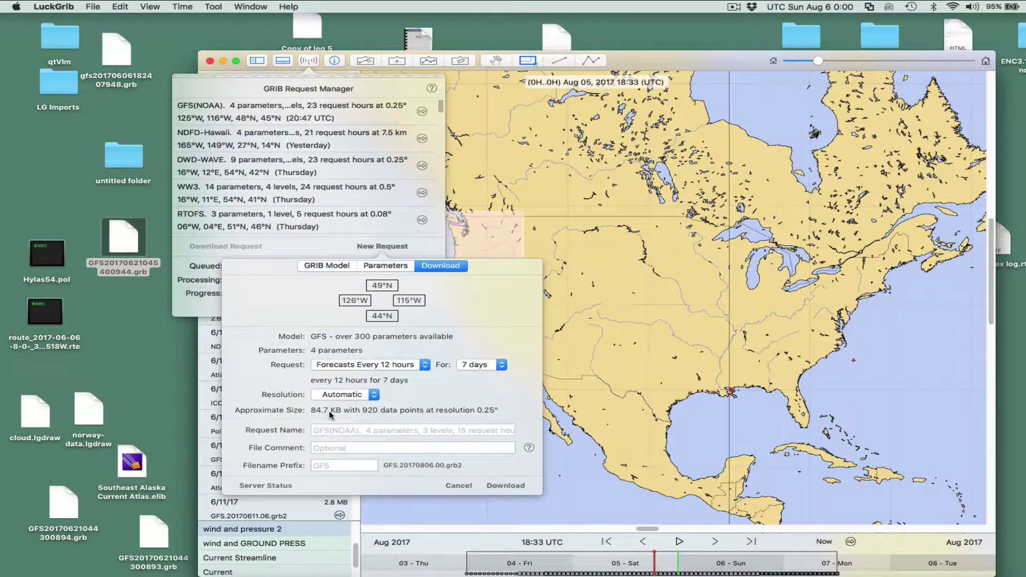
{"action": "left_click", "coordinate": [505, 486]}
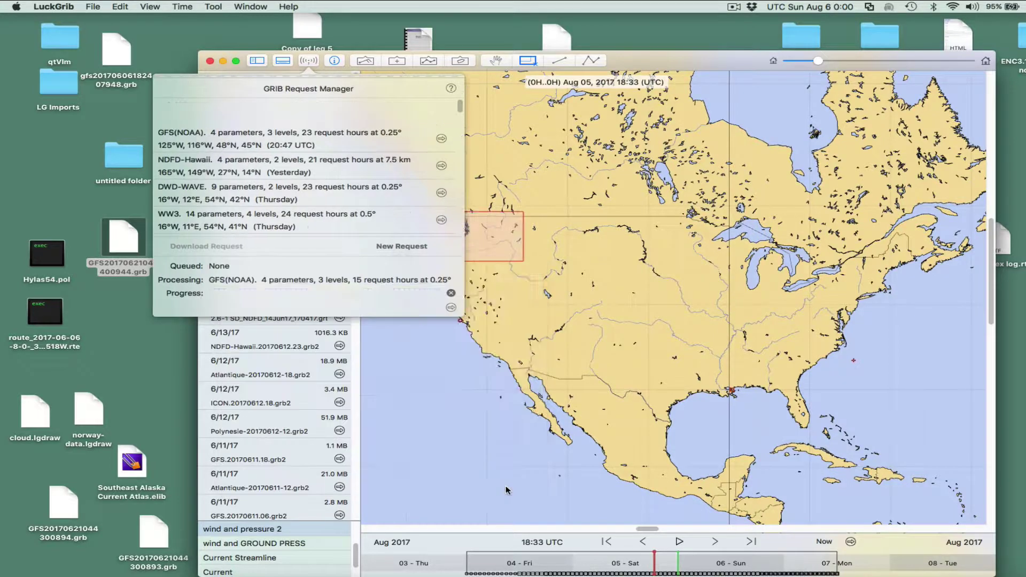
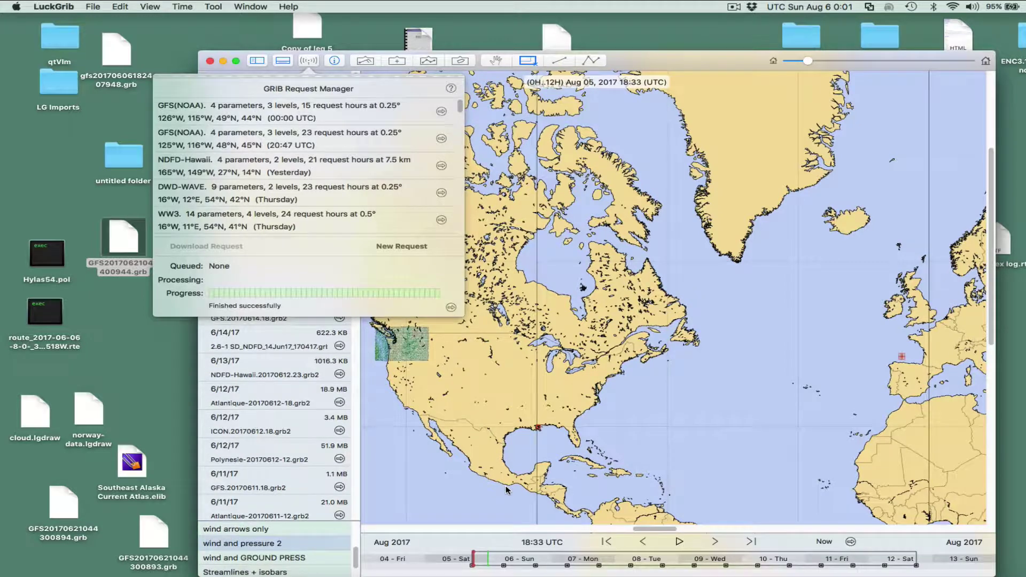
{"action": "left_click", "coordinate": [487, 345]}
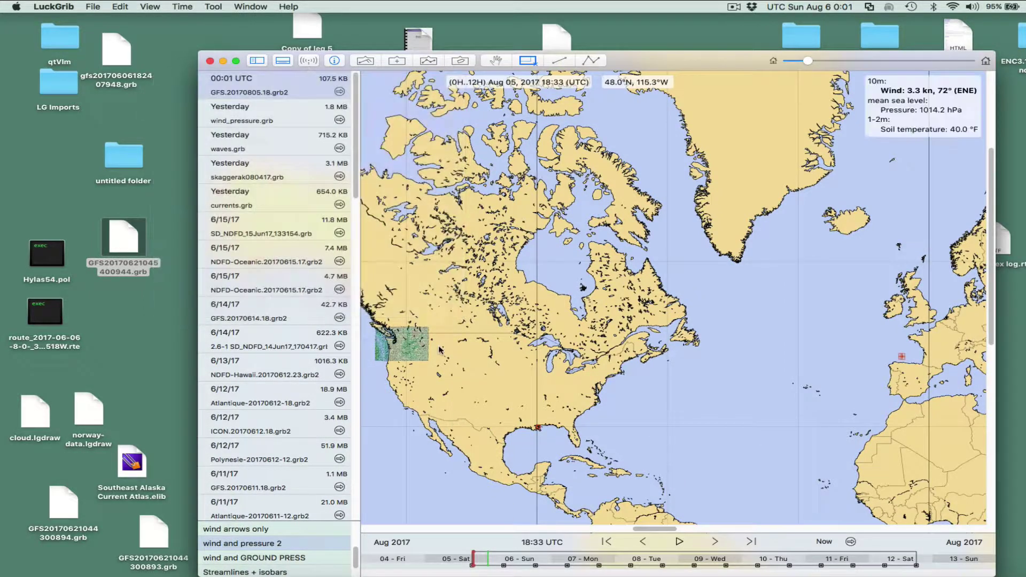
Step: Turn on the contour draw style for 10 m wind over the downloaded Pacific Northwest forecast
{"action": "left_click_drag", "start_coordinate": [460, 371], "coordinate": [620, 322]}
{"action": "scroll", "coordinate": [620, 322], "scroll_direction": "up", "scroll_amount": 10}
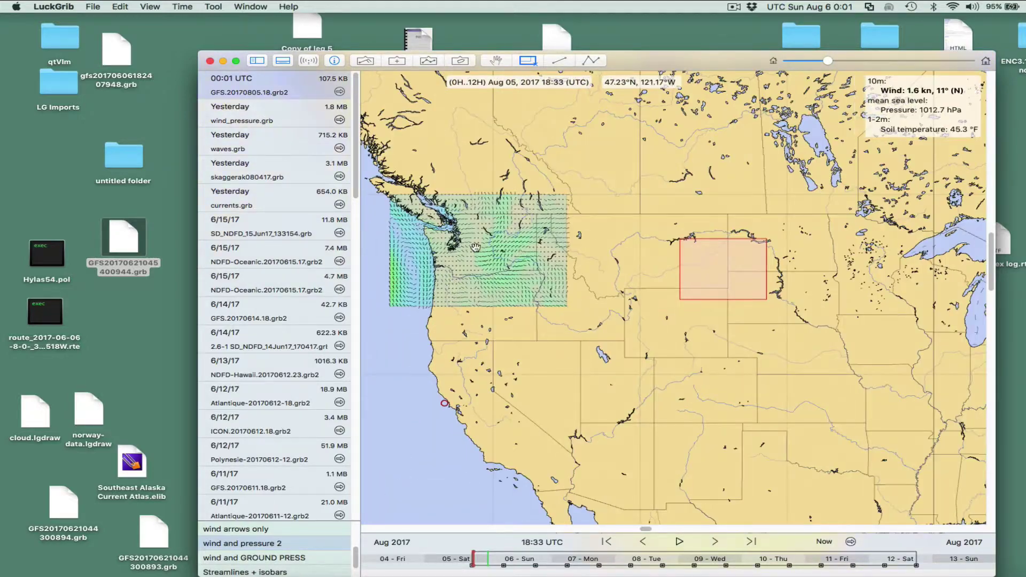
{"action": "scroll", "coordinate": [580, 301], "scroll_direction": "up", "scroll_amount": 5}
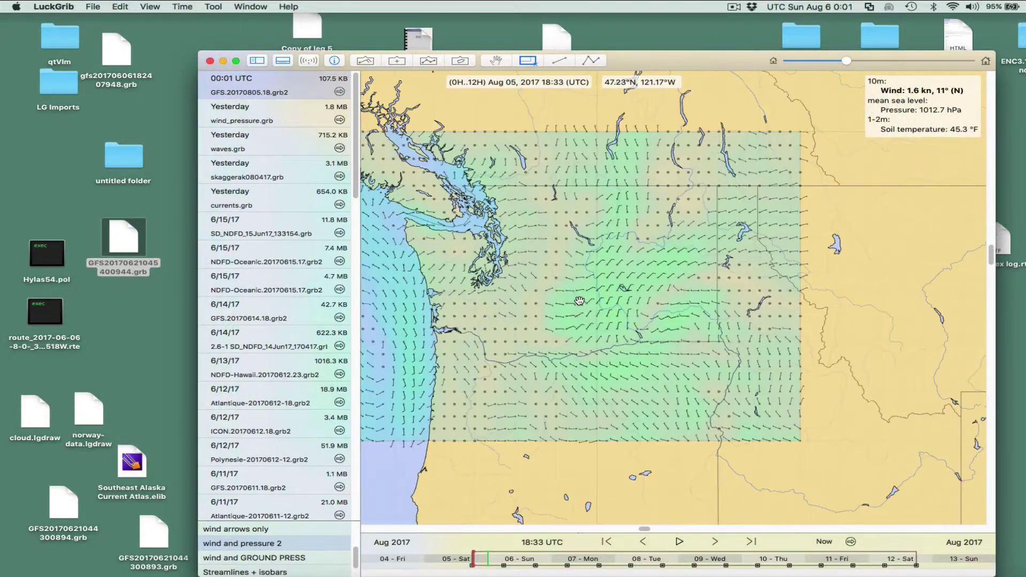
{"action": "scroll", "coordinate": [580, 300], "scroll_direction": "up", "scroll_amount": 2}
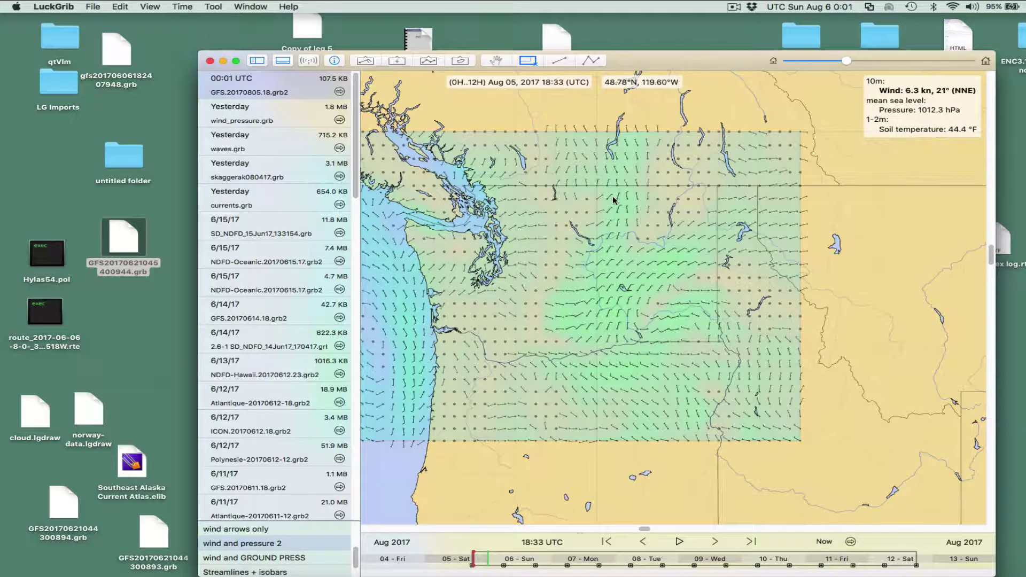
{"action": "left_click", "coordinate": [366, 62]}
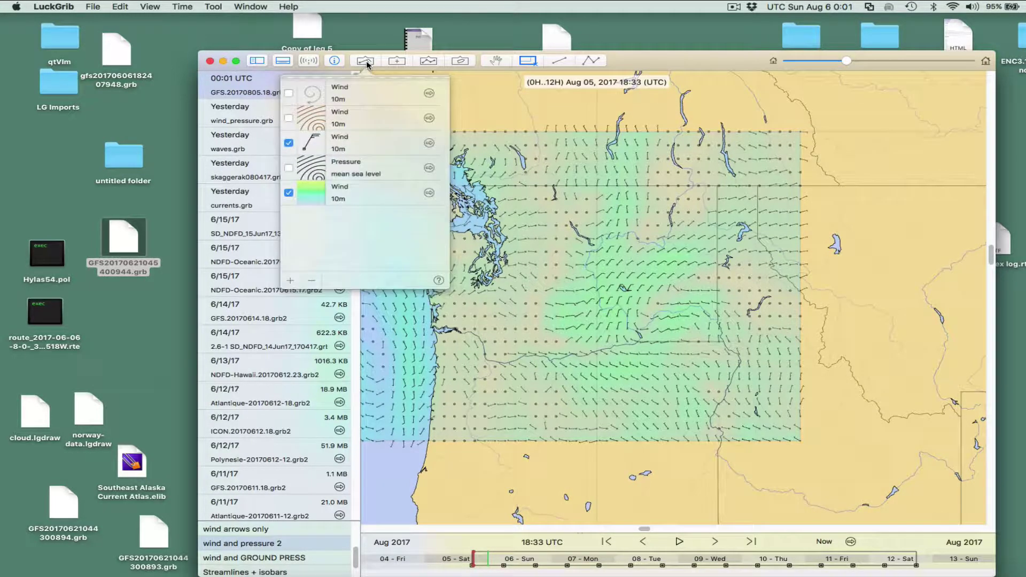
{"action": "left_click", "coordinate": [289, 119]}
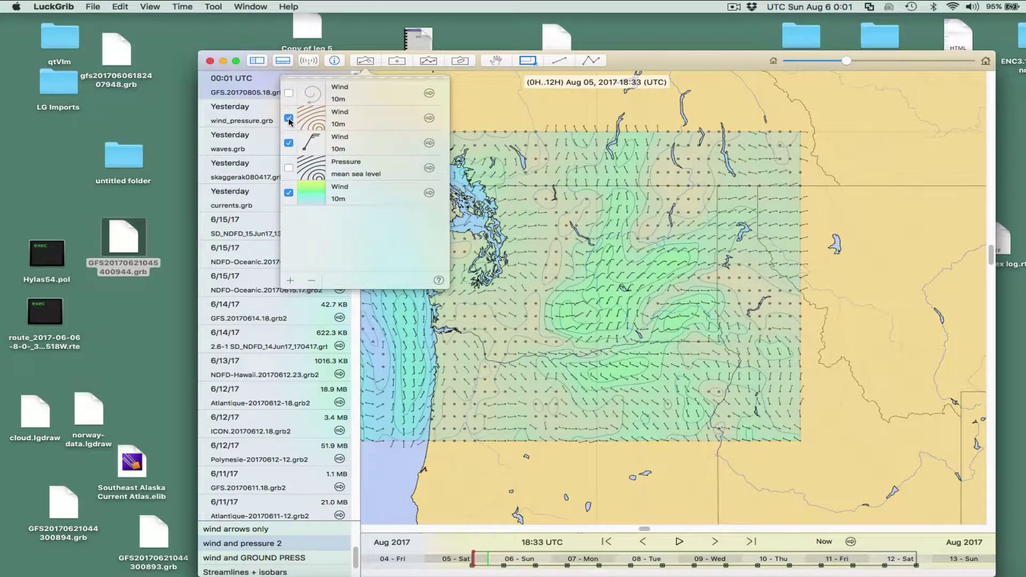
Step: Inspect the 10 m wind contour settings, including the contour spacing, and examine the contours on the map up close
{"action": "left_click", "coordinate": [429, 119]}
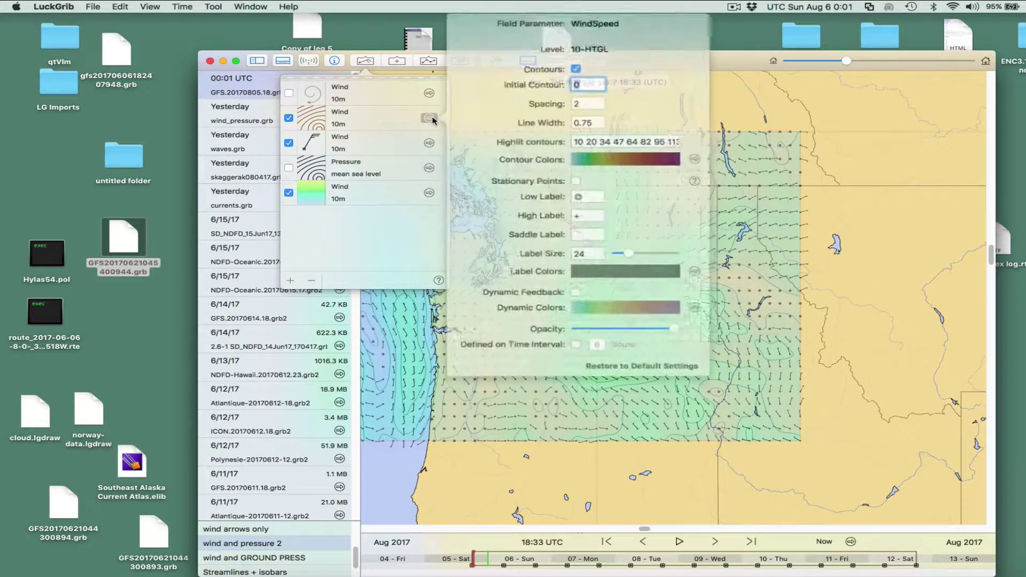
{"action": "left_click", "coordinate": [574, 107]}
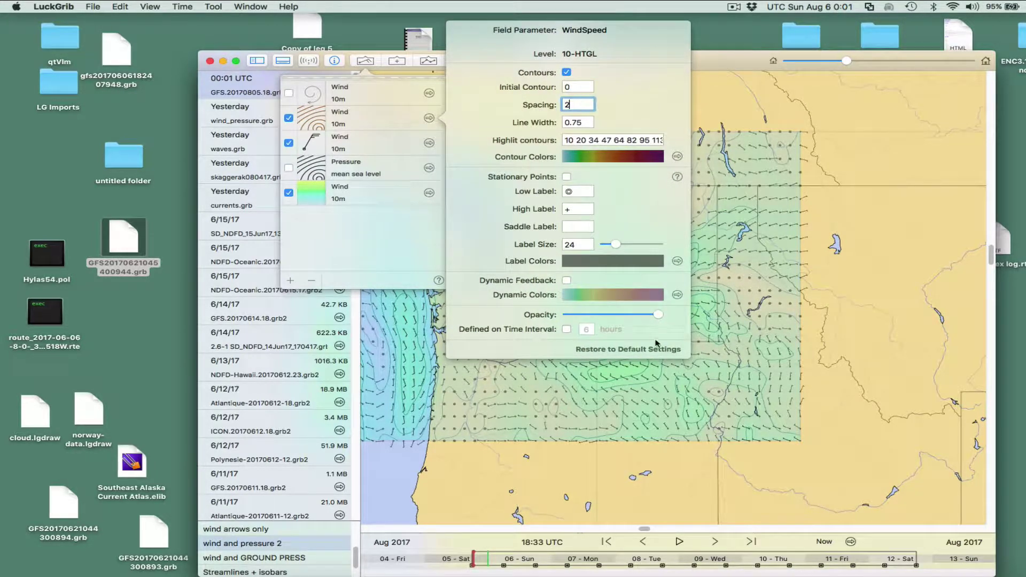
{"action": "left_click", "coordinate": [750, 318]}
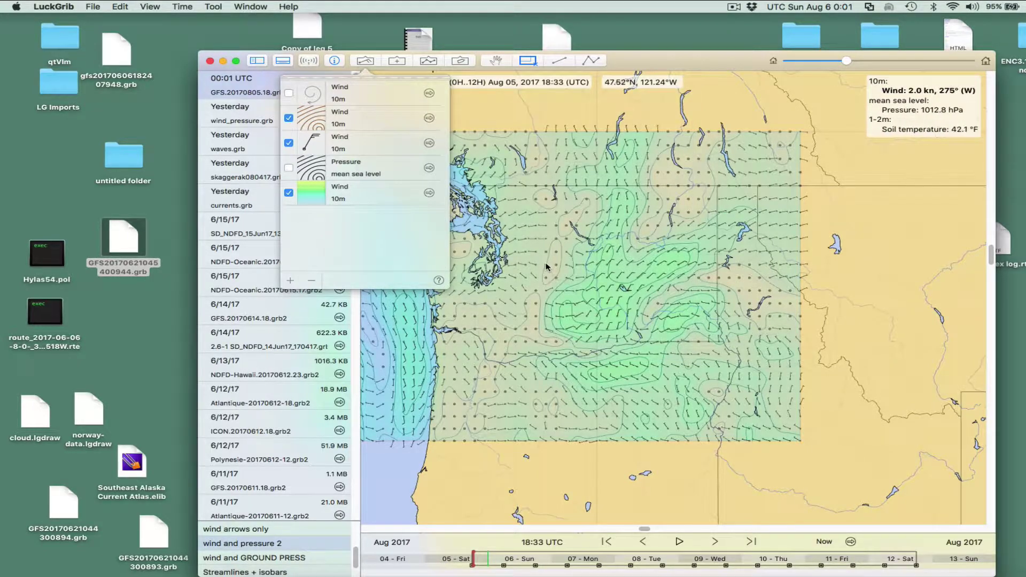
{"action": "left_click", "coordinate": [560, 352]}
{"action": "scroll", "coordinate": [559, 353], "scroll_direction": "up", "scroll_amount": 5}
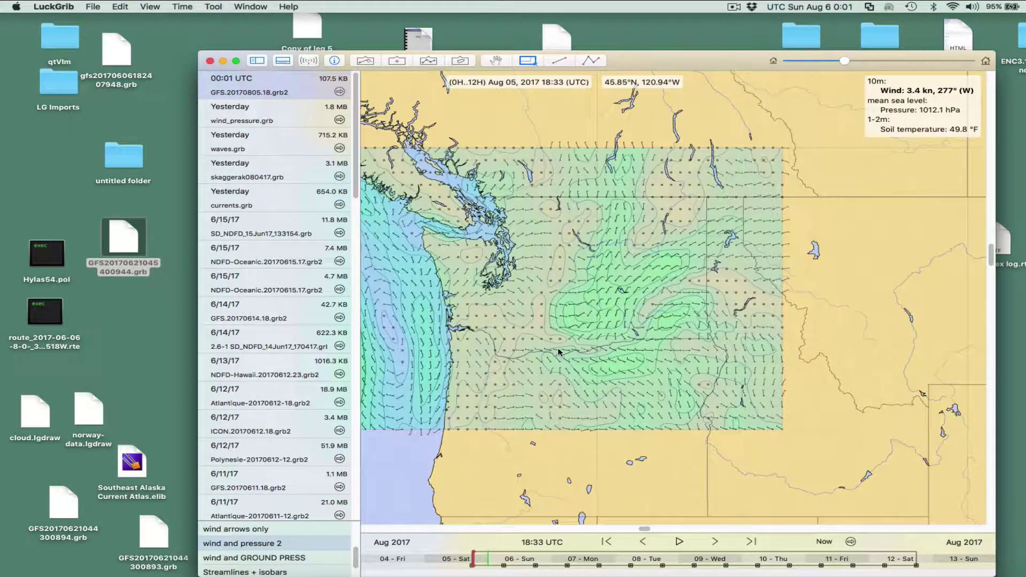
{"action": "scroll", "coordinate": [559, 352], "scroll_direction": "up", "scroll_amount": 3}
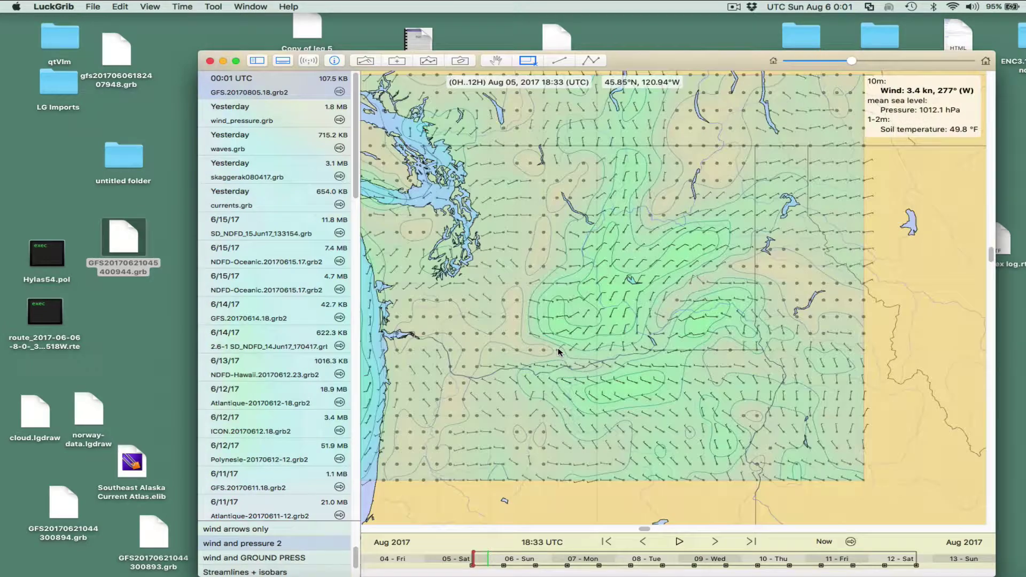
{"action": "scroll", "coordinate": [558, 351], "scroll_direction": "down", "scroll_amount": 6}
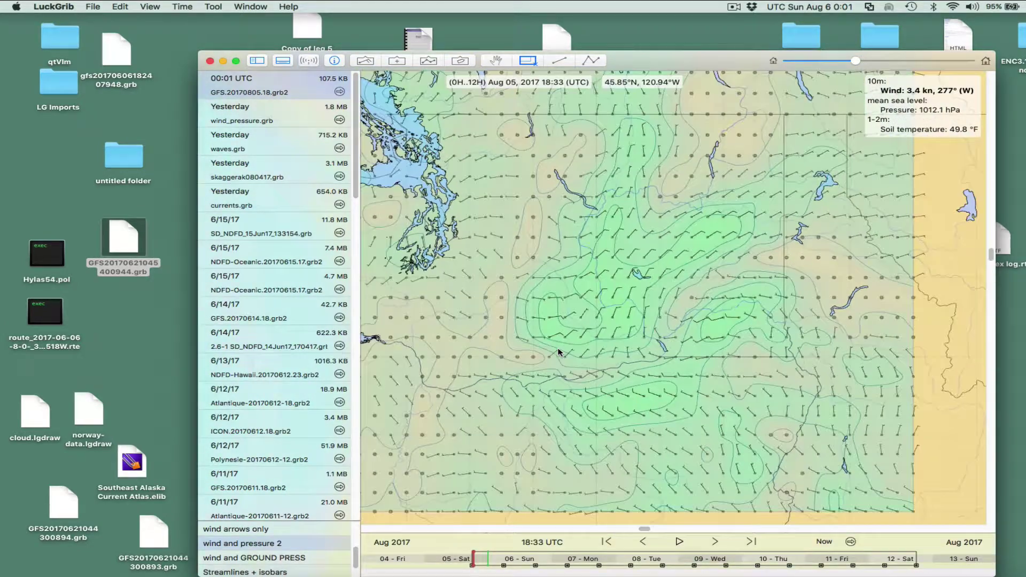
Step: Hide the 10 m wind contours and show the mean sea level pressure contours over the forecast
{"action": "scroll", "coordinate": [558, 352], "scroll_direction": "up", "scroll_amount": 2}
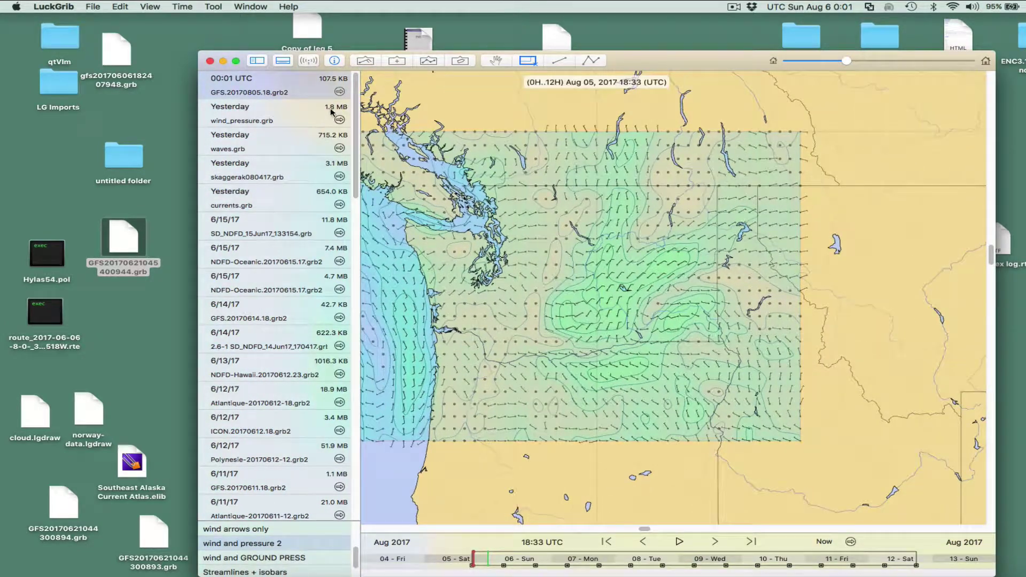
{"action": "left_click", "coordinate": [340, 91]}
{"action": "left_click", "coordinate": [365, 60]}
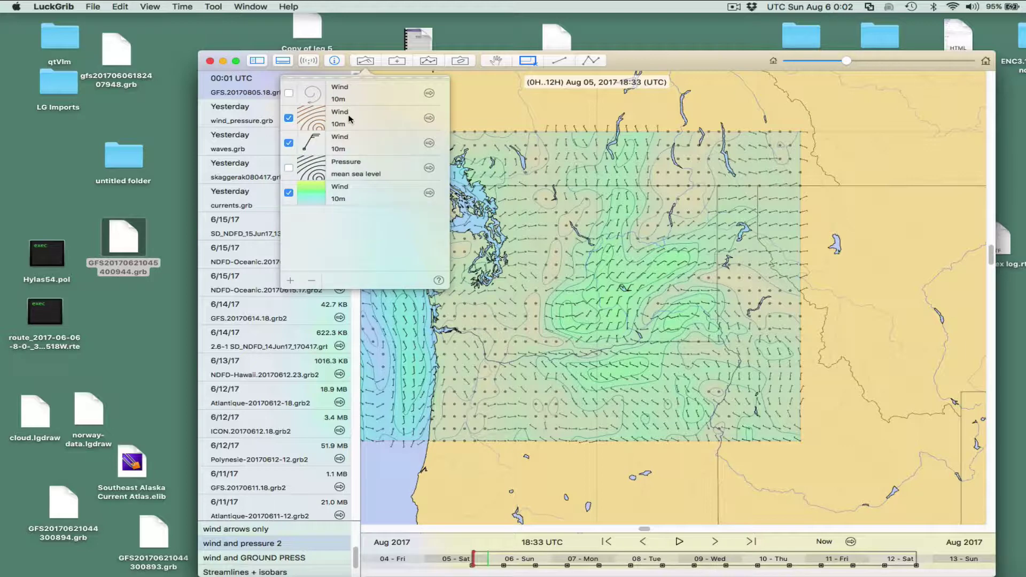
{"action": "left_click", "coordinate": [288, 117]}
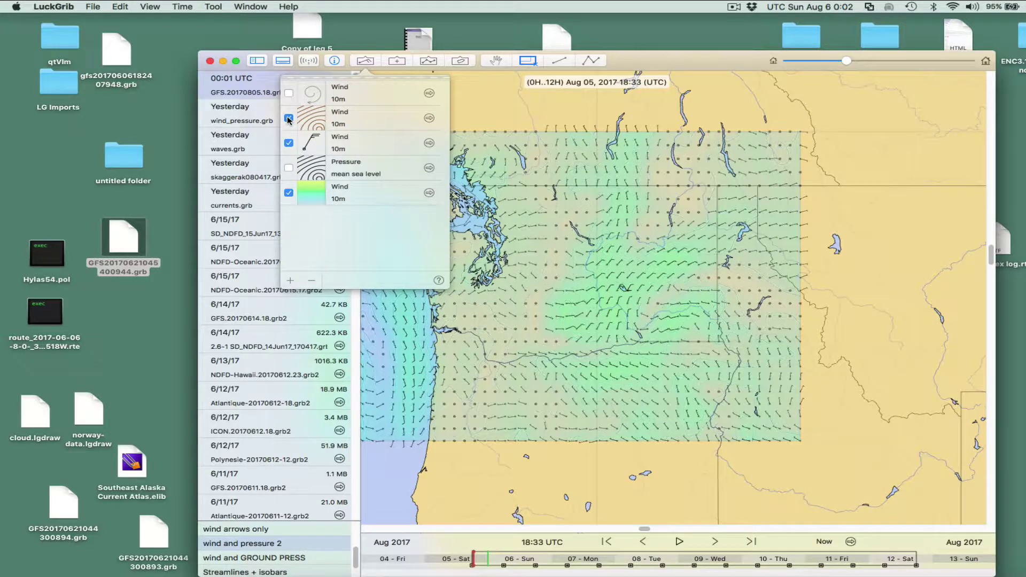
{"action": "left_click", "coordinate": [289, 169]}
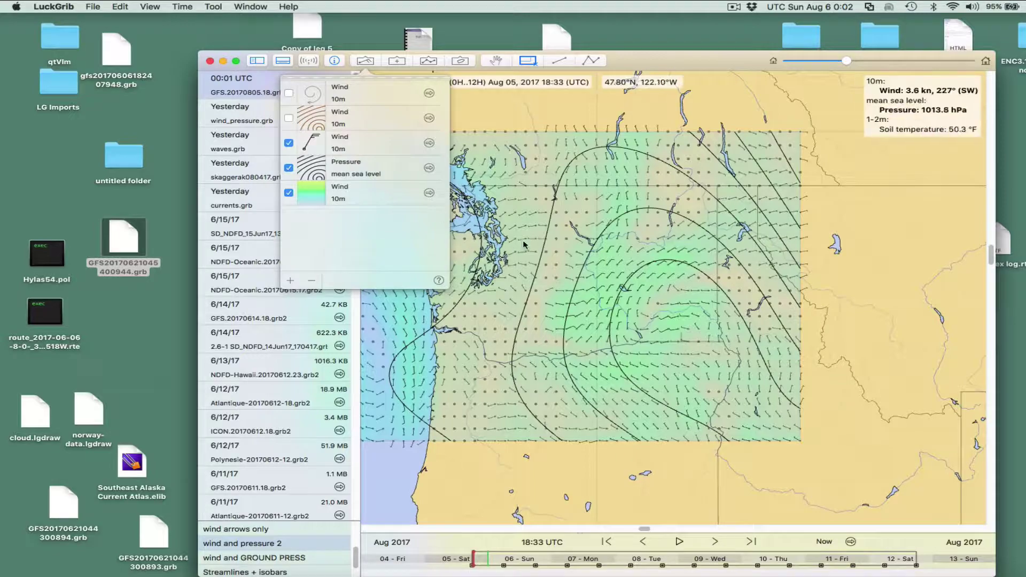
{"action": "left_click", "coordinate": [617, 318]}
Step: Move the forecast time to Aug 08, 2017 02:11 UTC and examine the pressure and wind pattern on the map
{"action": "scroll", "coordinate": [617, 318], "scroll_direction": "up", "scroll_amount": 5}
{"action": "scroll", "coordinate": [617, 318], "scroll_direction": "down", "scroll_amount": 3}
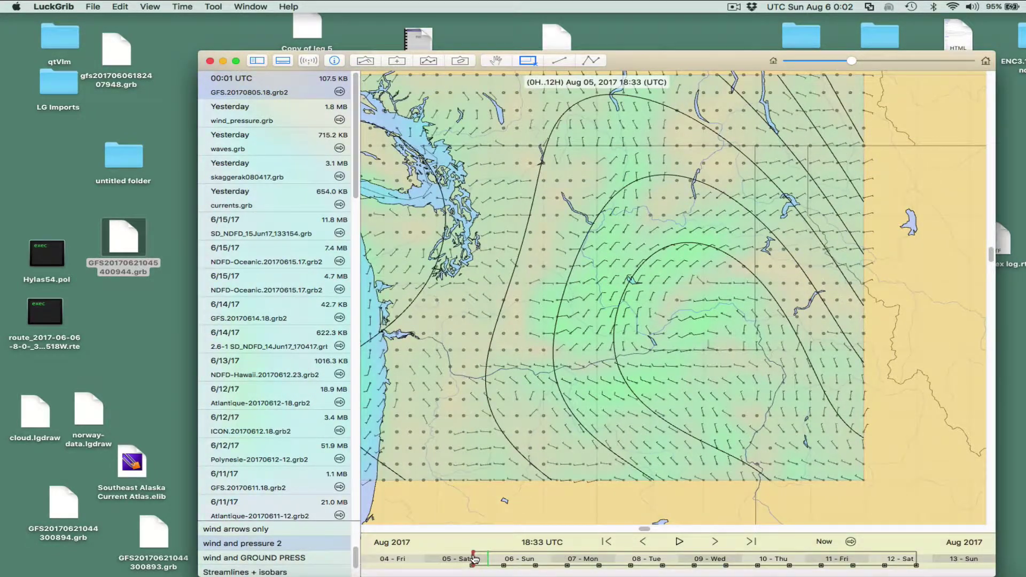
{"action": "left_click_drag", "start_coordinate": [473, 558], "coordinate": [619, 556]}
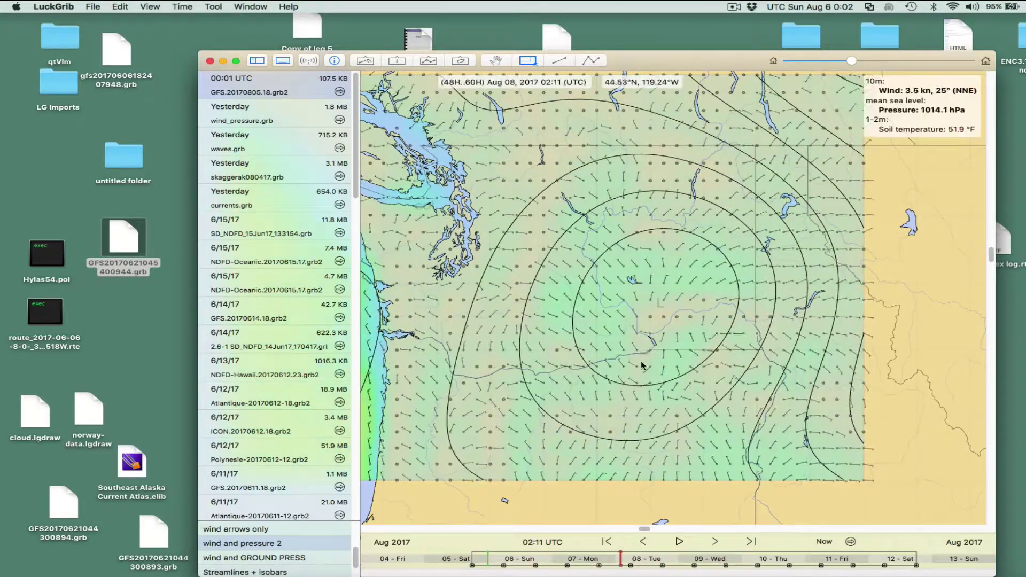
{"action": "scroll", "coordinate": [591, 317], "scroll_direction": "down", "scroll_amount": 2}
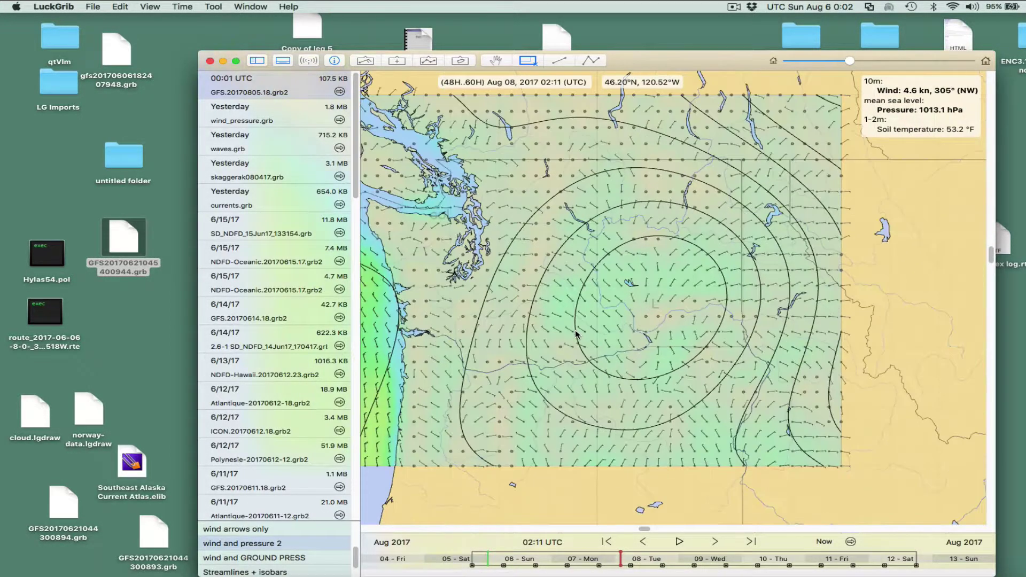
Step: Check the forecast's draw styles for soil temperature and examine the point readings across the map
{"action": "left_click", "coordinate": [368, 59]}
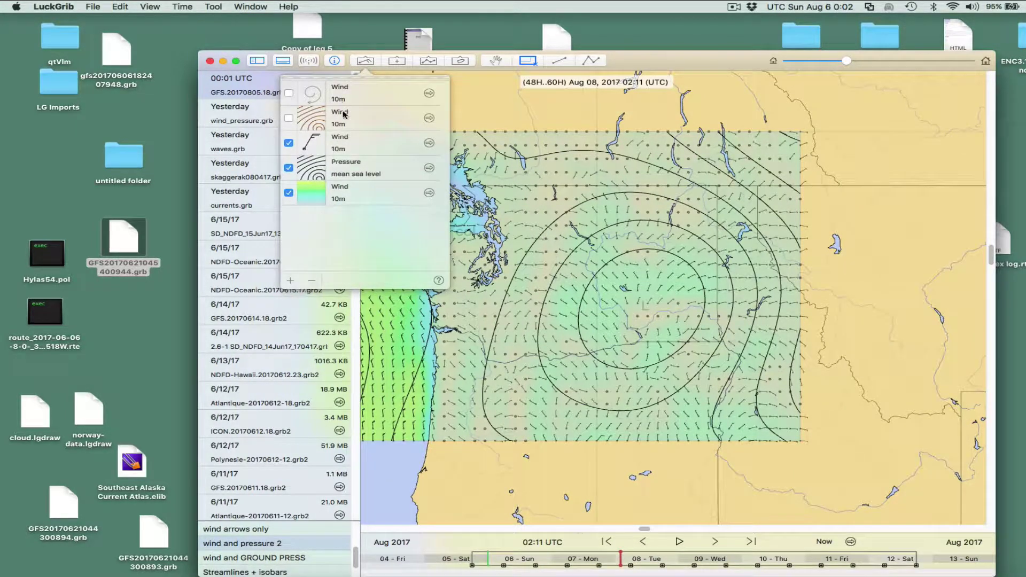
{"action": "left_click", "coordinate": [565, 263]}
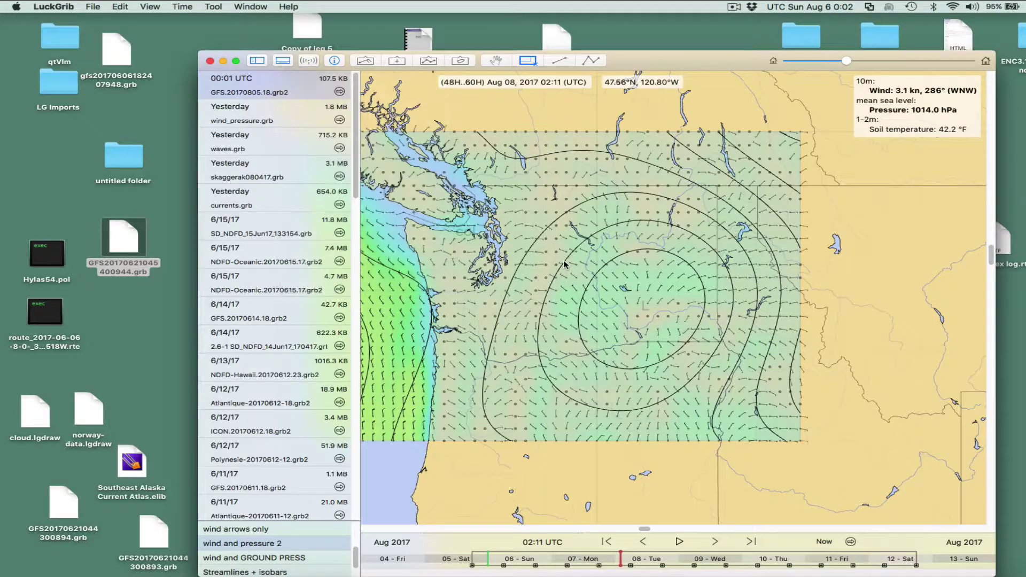
{"action": "scroll", "coordinate": [564, 264], "scroll_direction": "up", "scroll_amount": 5}
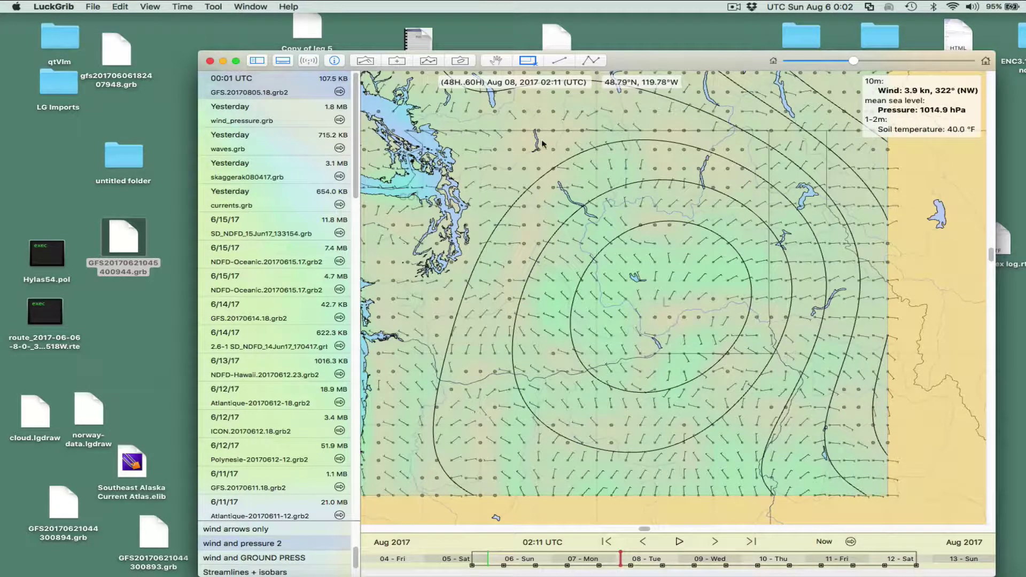
{"action": "scroll", "coordinate": [647, 412], "scroll_direction": "down", "scroll_amount": 3}
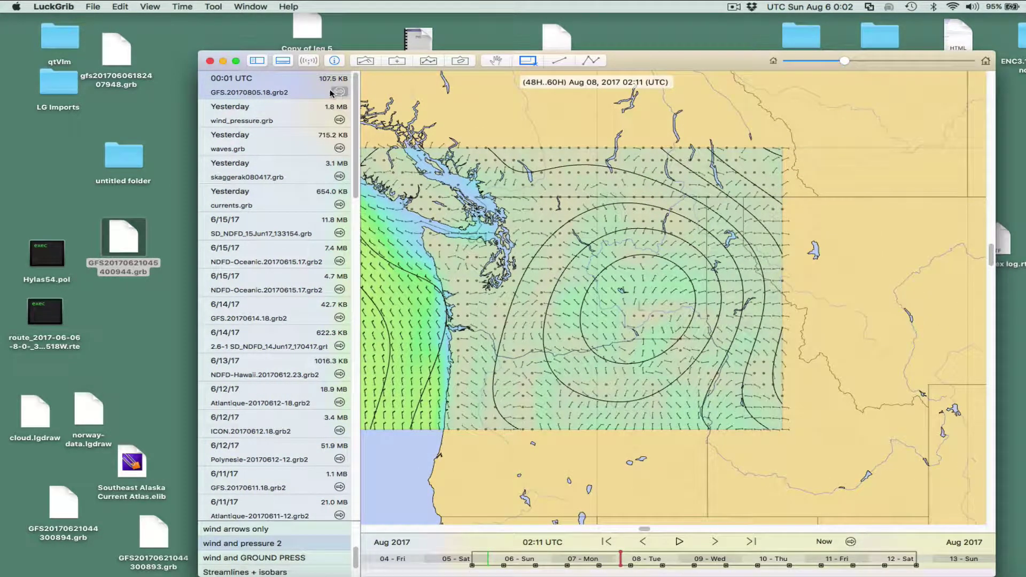
Step: Open the draw styles list from the information for GFS.20170805.18.grb2 and include styles not referenced by the file
{"action": "left_click", "coordinate": [339, 91]}
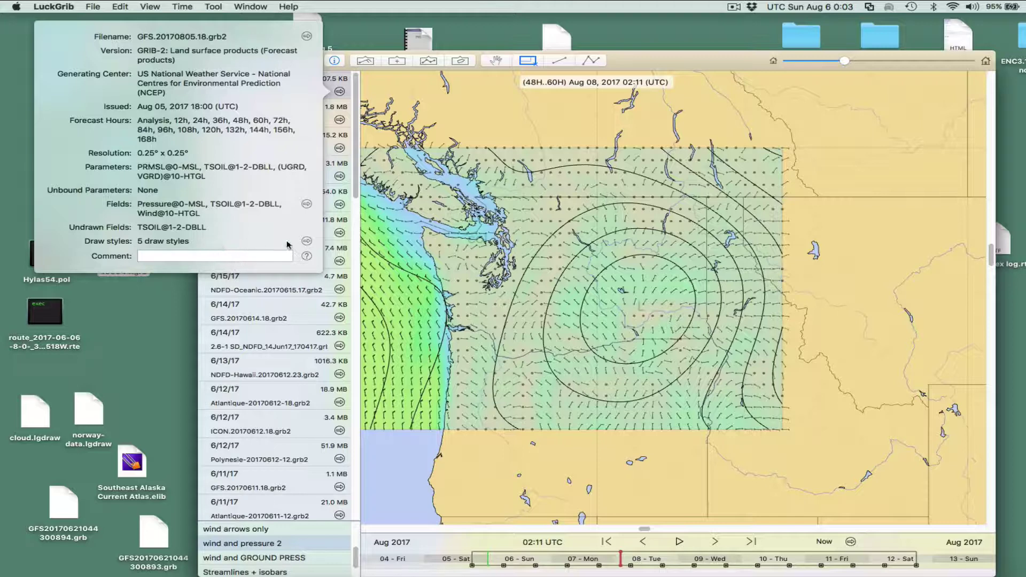
{"action": "left_click", "coordinate": [307, 241]}
{"action": "left_click", "coordinate": [307, 242]}
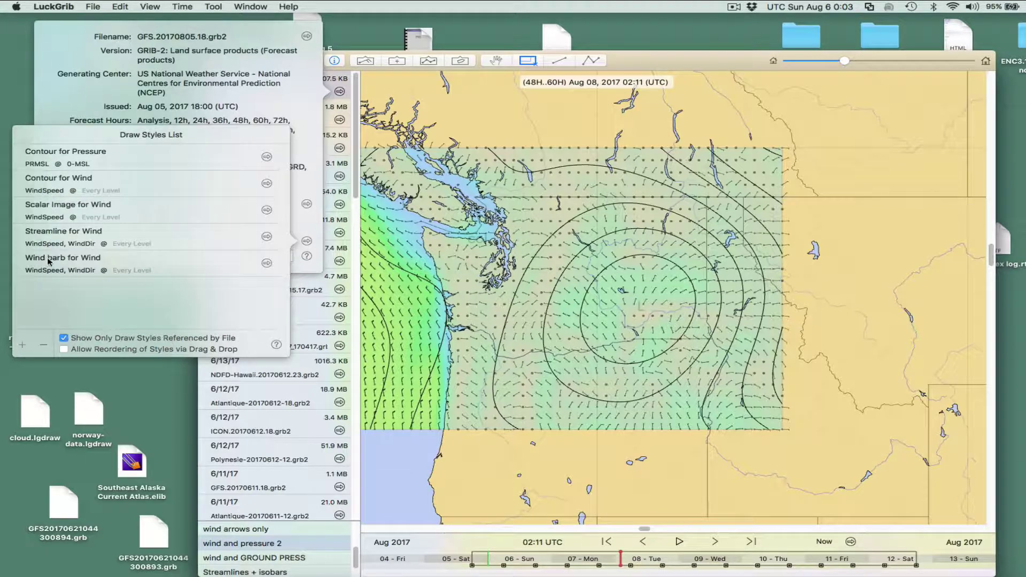
{"action": "left_click", "coordinate": [64, 339]}
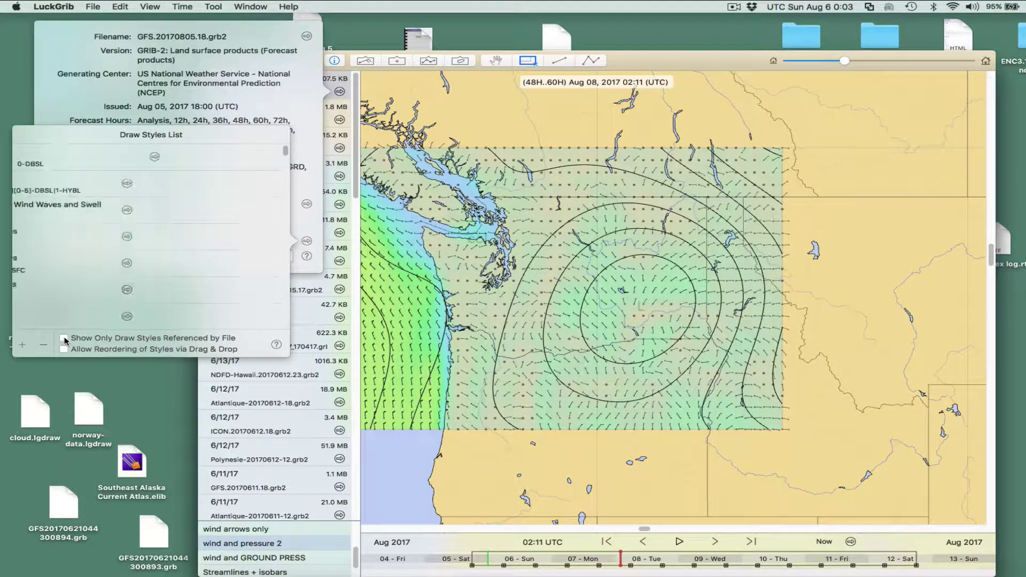
Step: Look through the full list of contour and scalar image draw styles for a soil temperature entry
{"action": "scroll", "coordinate": [106, 304], "scroll_direction": "down", "scroll_amount": 10}
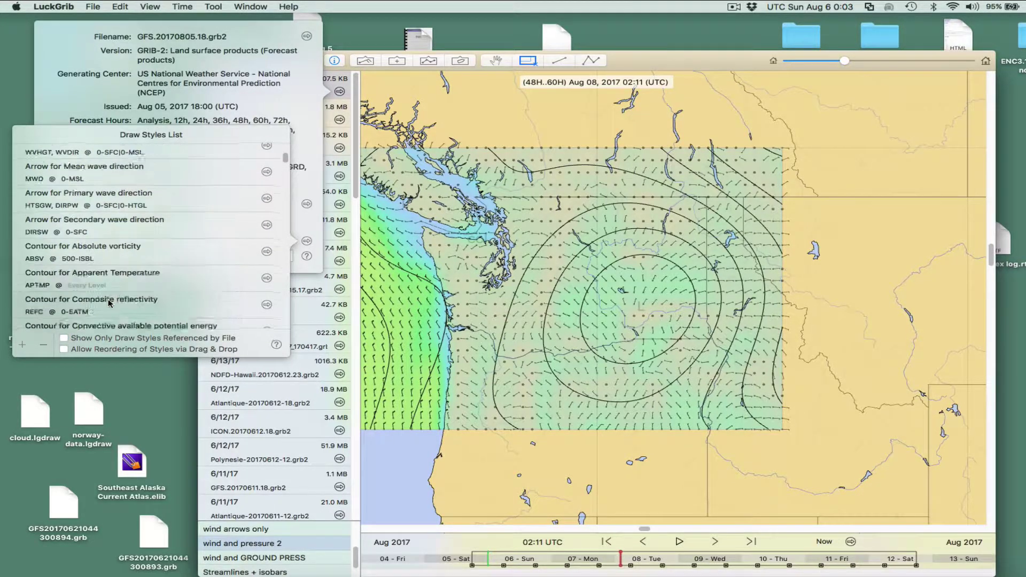
{"action": "scroll", "coordinate": [109, 304], "scroll_direction": "down", "scroll_amount": 15}
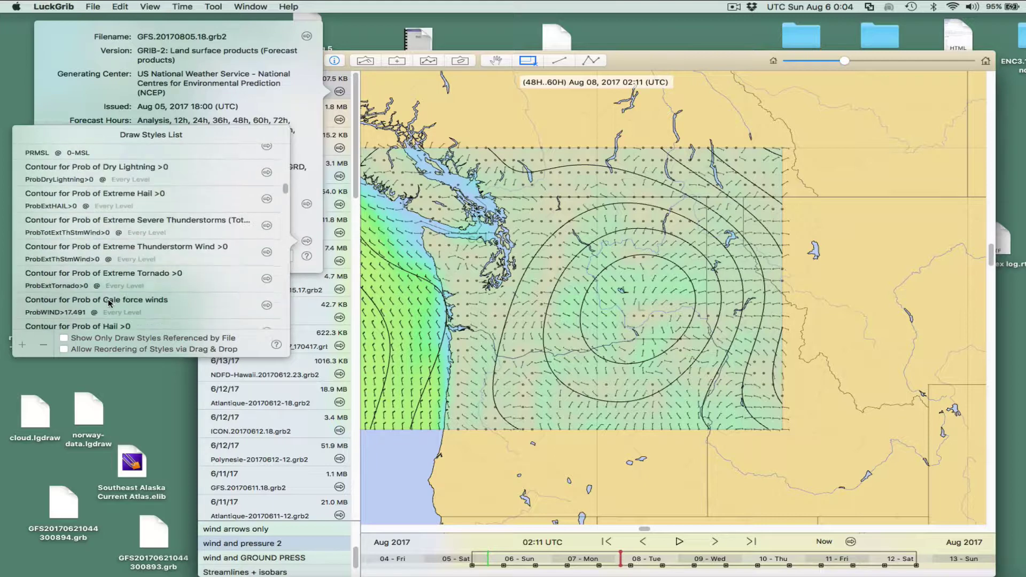
{"action": "scroll", "coordinate": [96, 286], "scroll_direction": "up", "scroll_amount": 1}
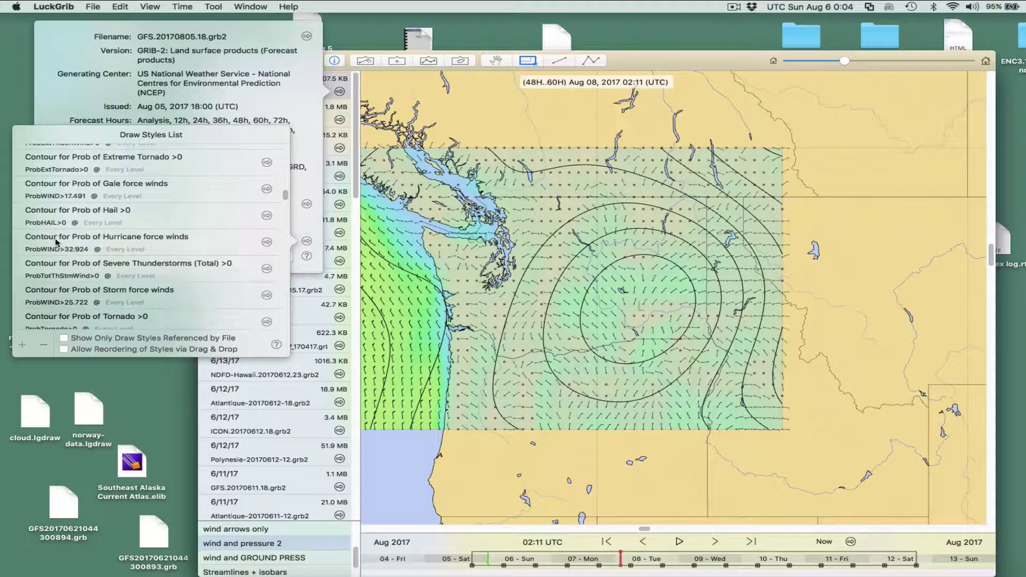
{"action": "scroll", "coordinate": [75, 268], "scroll_direction": "up", "scroll_amount": 15}
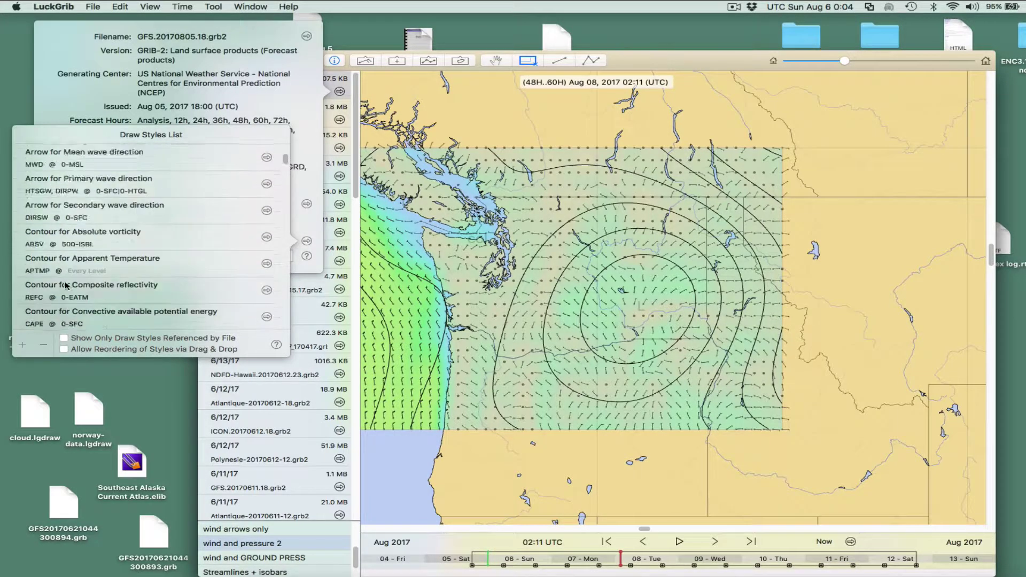
{"action": "scroll", "coordinate": [65, 286], "scroll_direction": "up", "scroll_amount": 8}
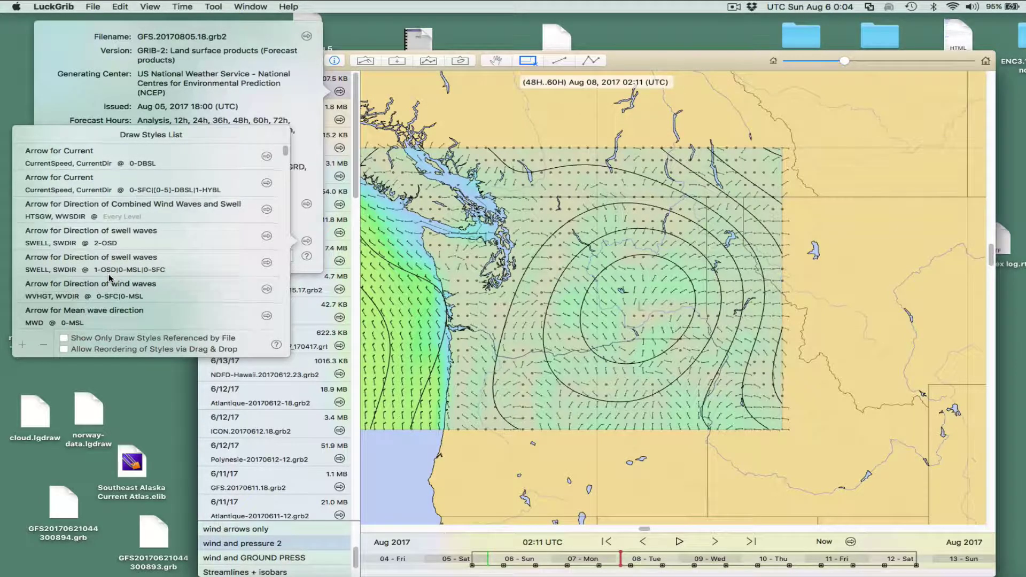
{"action": "scroll", "coordinate": [110, 278], "scroll_direction": "down", "scroll_amount": 15}
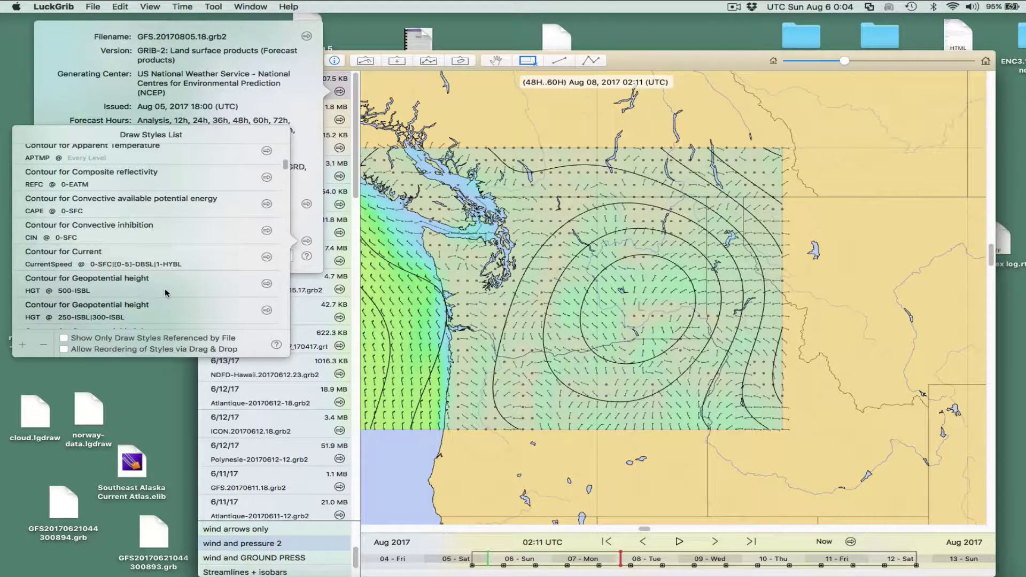
{"action": "scroll", "coordinate": [166, 293], "scroll_direction": "down", "scroll_amount": 15}
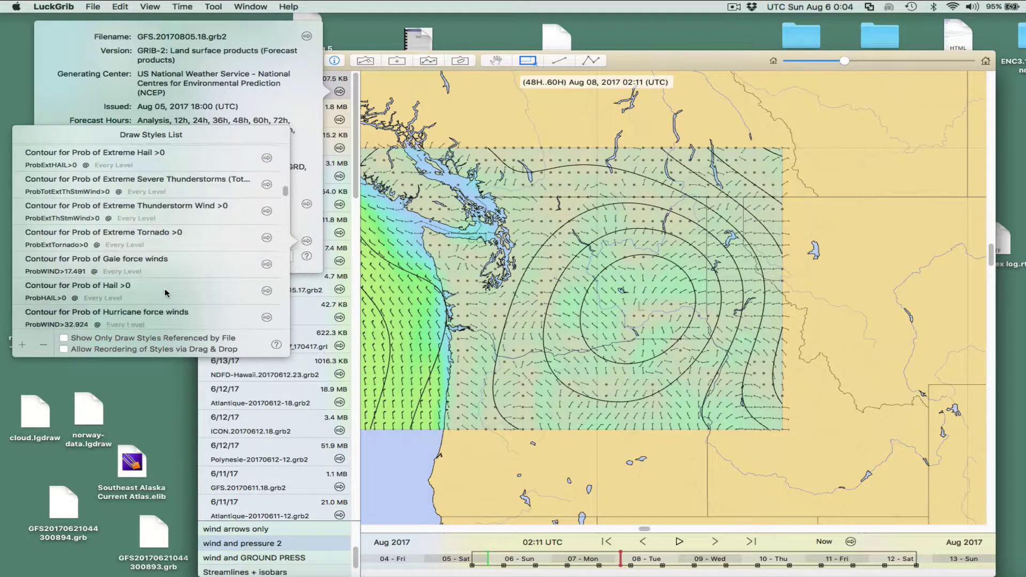
{"action": "scroll", "coordinate": [166, 292], "scroll_direction": "down", "scroll_amount": 15}
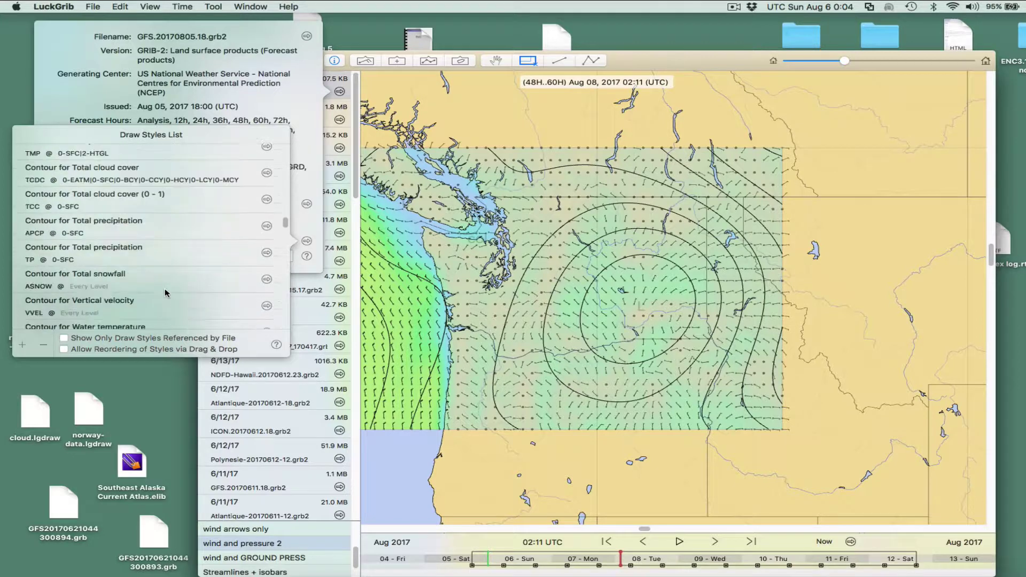
{"action": "scroll", "coordinate": [167, 293], "scroll_direction": "down", "scroll_amount": 8}
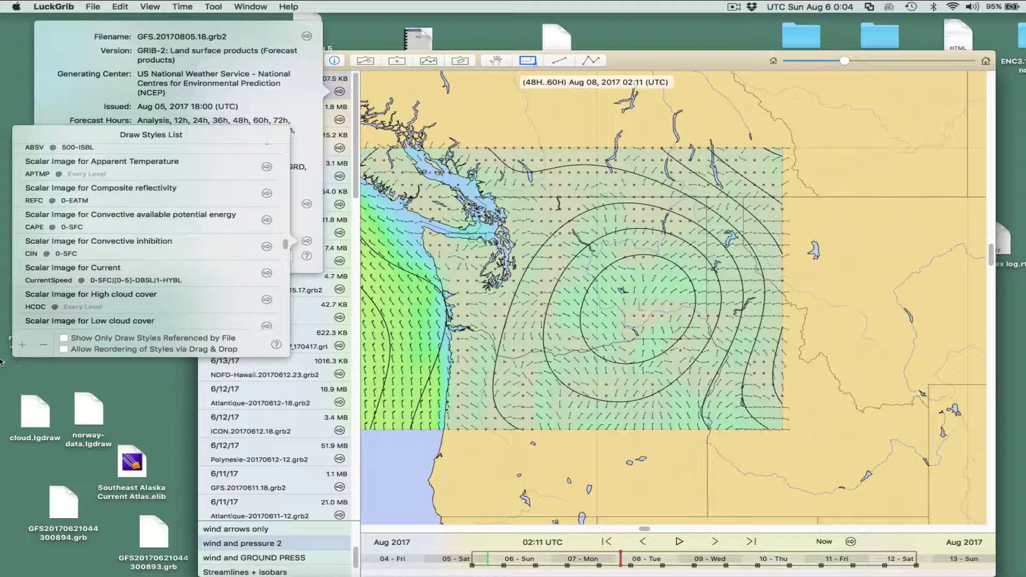
{"action": "scroll", "coordinate": [87, 277], "scroll_direction": "down", "scroll_amount": 3}
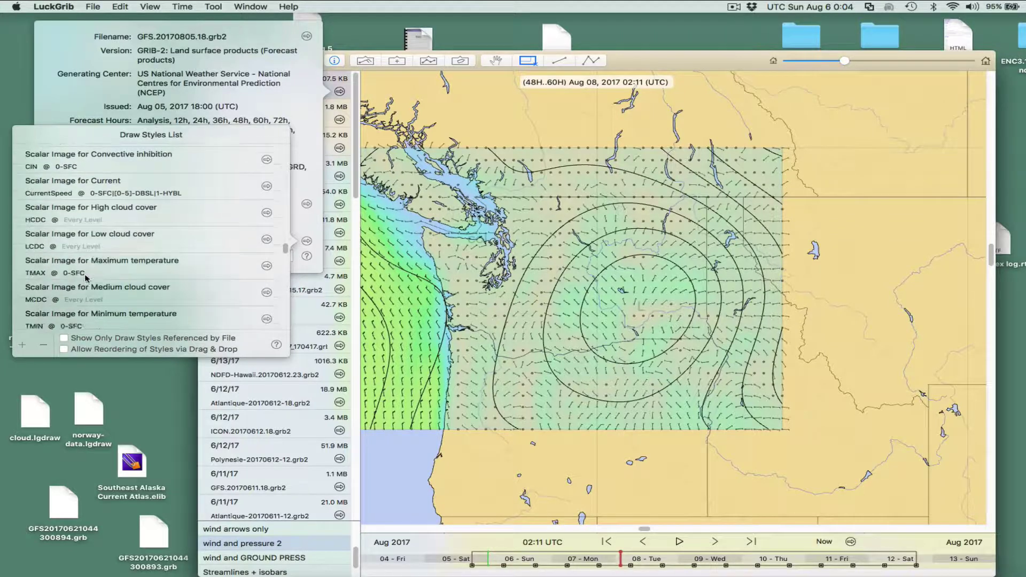
{"action": "scroll", "coordinate": [85, 276], "scroll_direction": "up", "scroll_amount": 2}
{"action": "scroll", "coordinate": [86, 276], "scroll_direction": "down", "scroll_amount": 1}
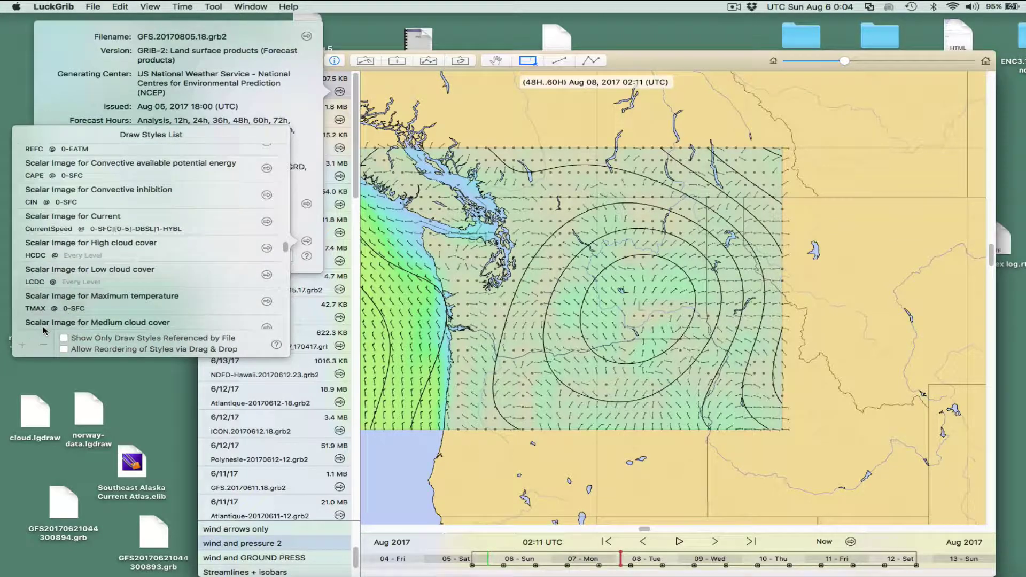
Step: Add a contour draw style for the TSOIL parameter at every level, with initial contour 40 and spacing 5
{"action": "left_click", "coordinate": [22, 346]}
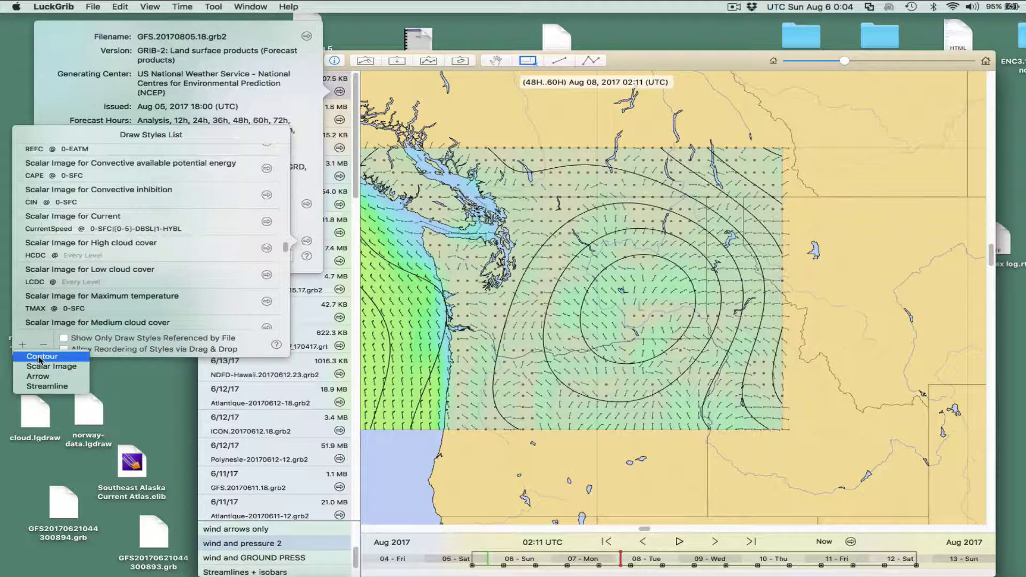
{"action": "left_click", "coordinate": [40, 357]}
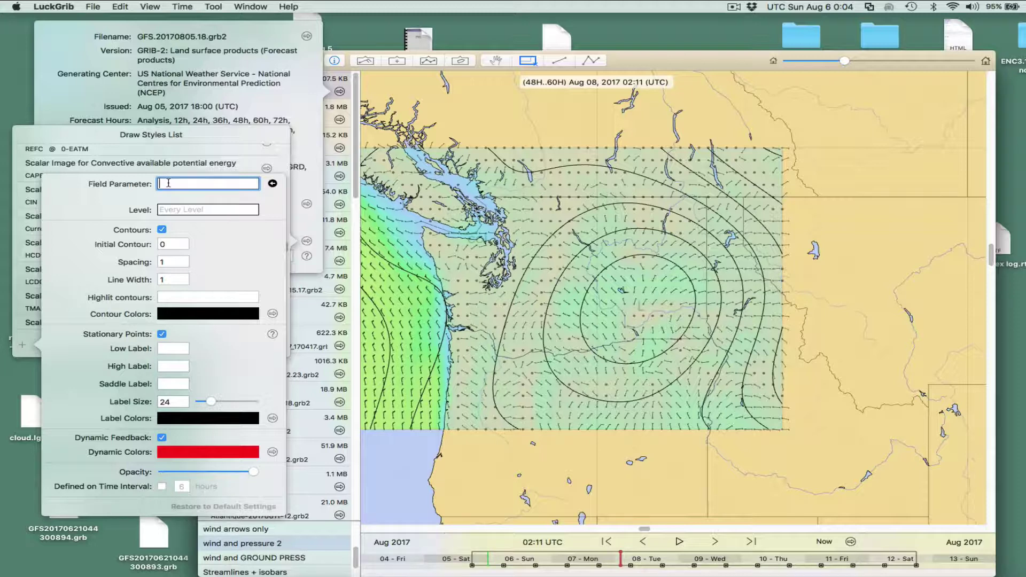
{"action": "type", "text": "TSOIL"}
{"action": "left_click", "coordinate": [184, 209]}
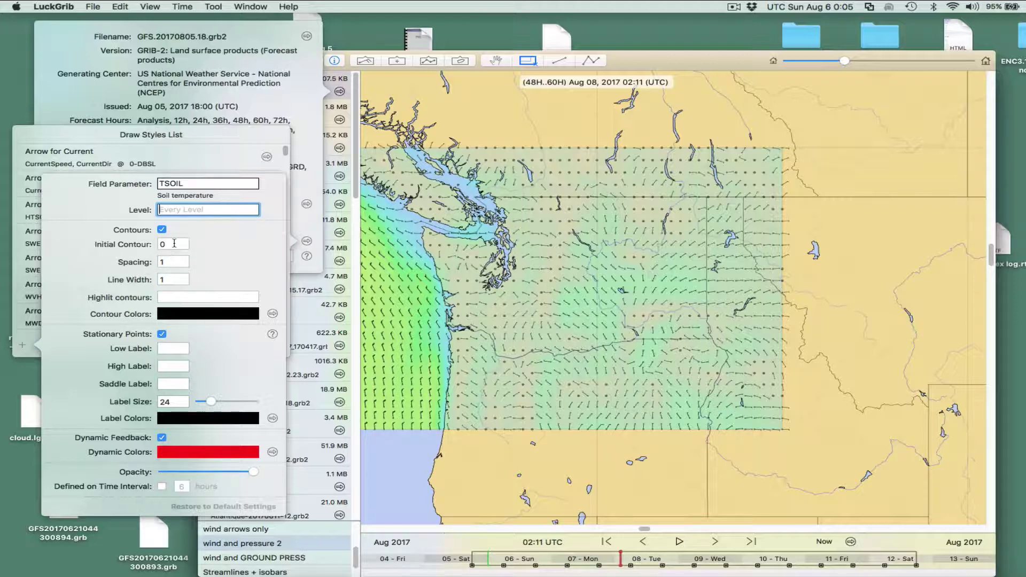
{"action": "key", "text": "Tab"}
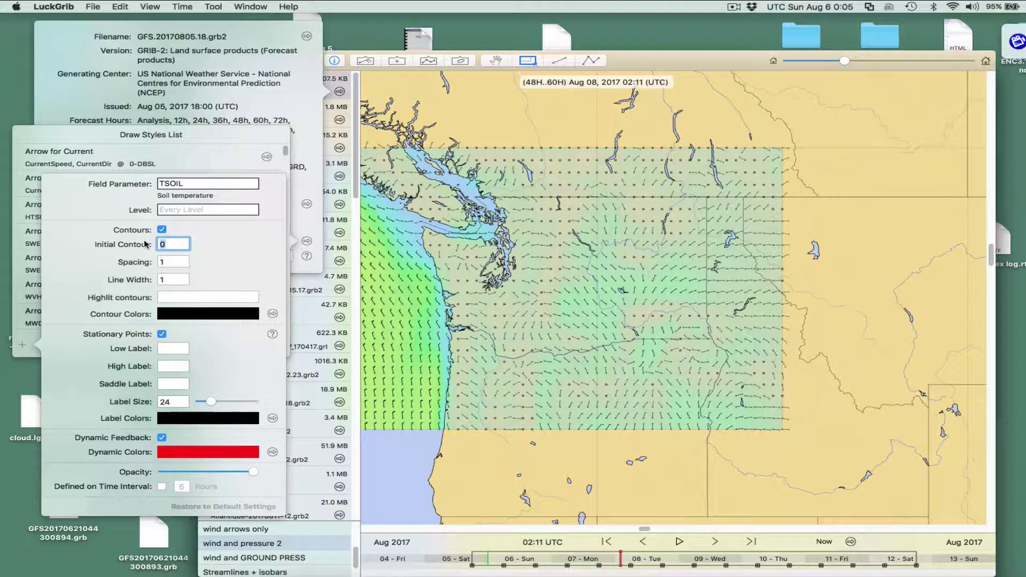
{"action": "type", "text": "40"}
{"action": "key", "text": "Tab"}
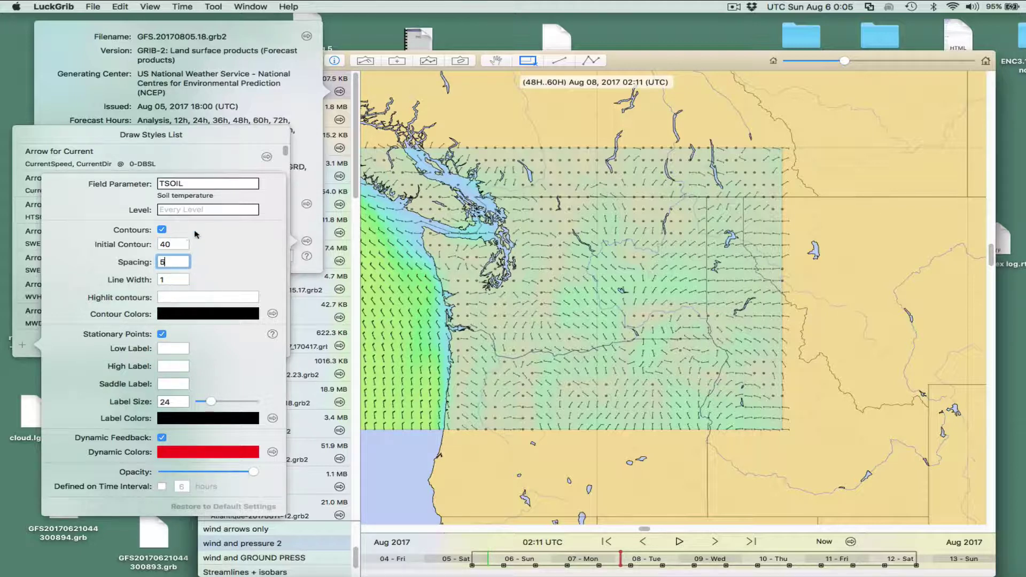
{"action": "type", "text": "5"}
{"action": "left_click", "coordinate": [201, 156]}
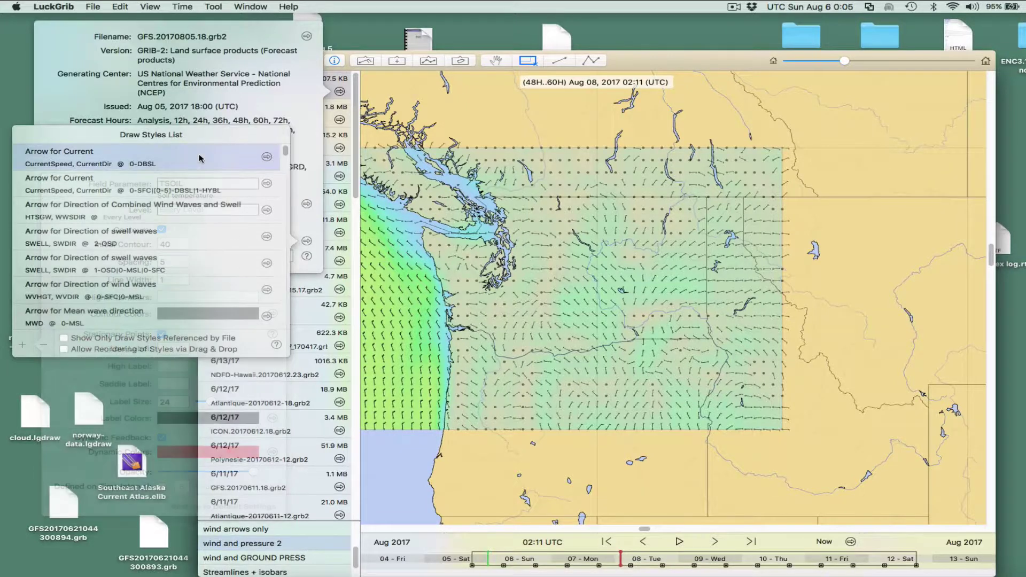
Step: Add a scalar image draw style for the TSOIL parameter, leaving its level as every level
{"action": "left_click", "coordinate": [22, 344]}
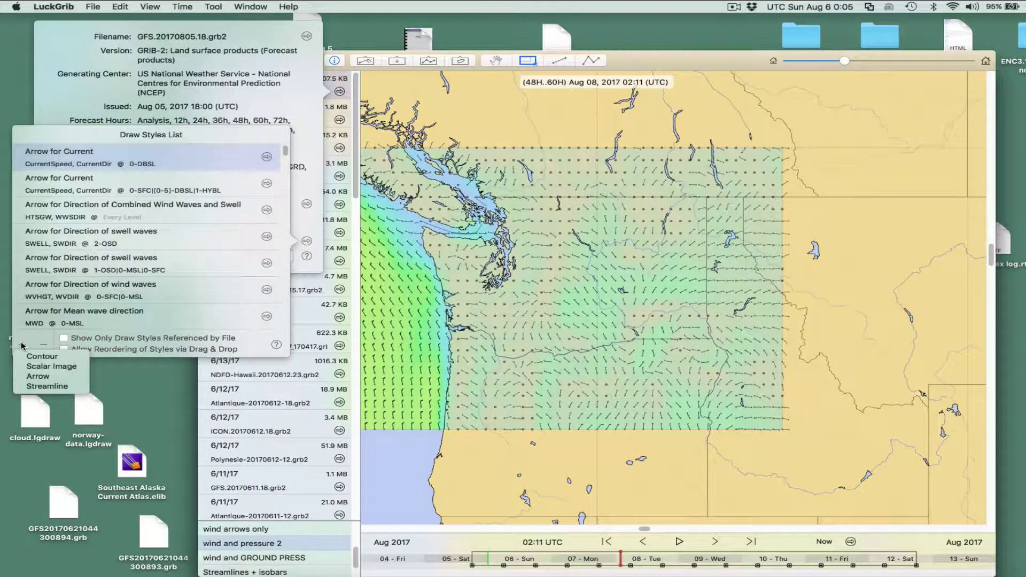
{"action": "left_click", "coordinate": [41, 371]}
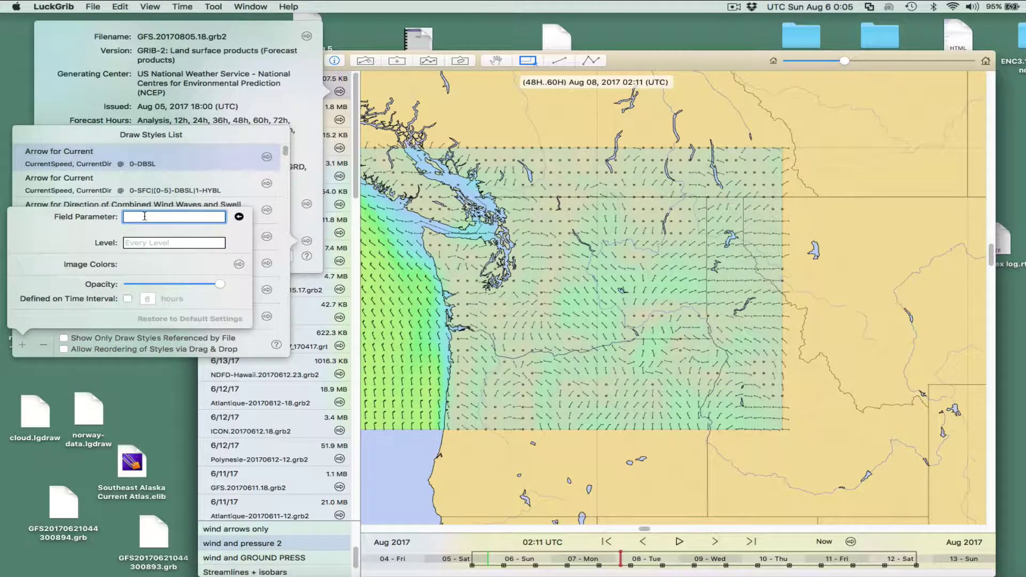
{"action": "type", "text": "T"}
{"action": "key", "text": "BackSpace"}
{"action": "type", "text": "tsoil"}
{"action": "left_click", "coordinate": [140, 242]}
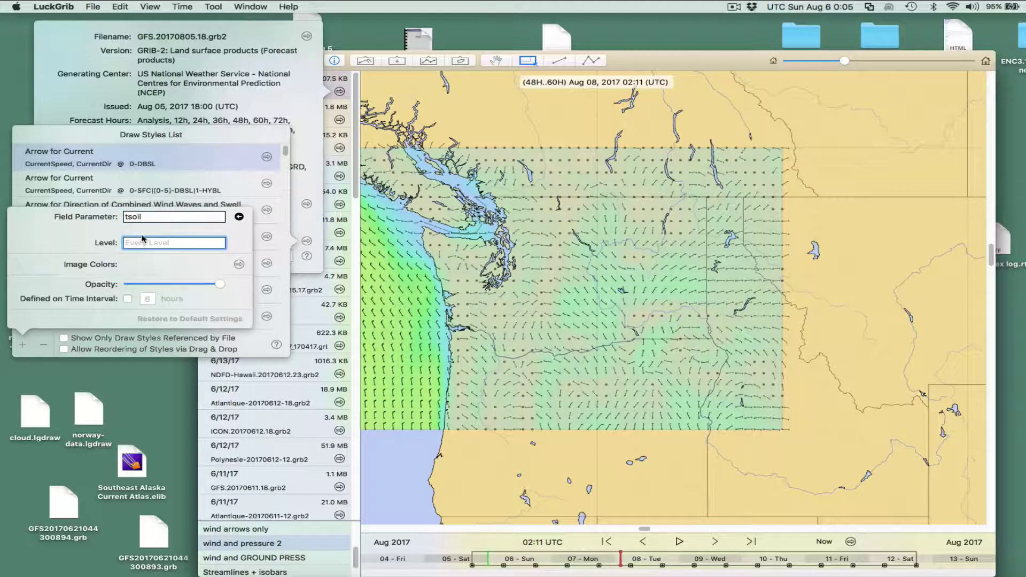
{"action": "left_click", "coordinate": [148, 216]}
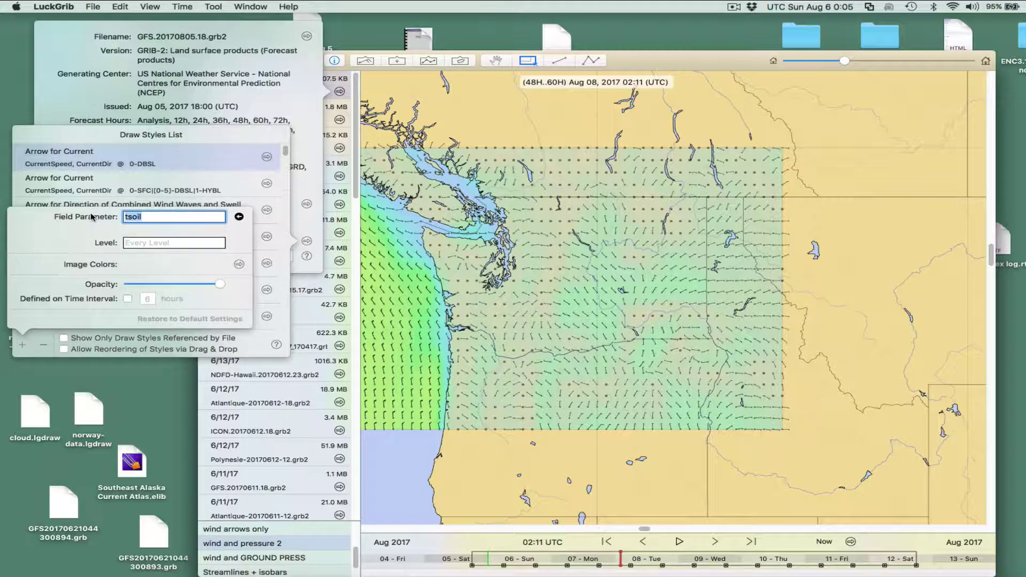
{"action": "type", "text": "TSOIL"}
{"action": "left_click", "coordinate": [138, 243]}
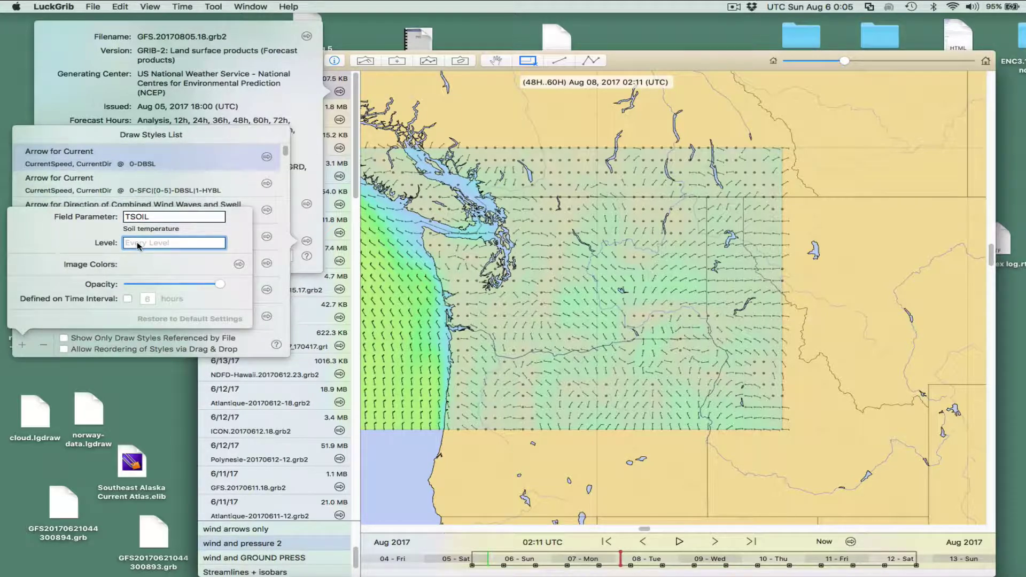
Step: Apply the third rainbow preset palette to the TSOIL style's image colors, and close the draw styles list and file information
{"action": "left_click", "coordinate": [239, 265]}
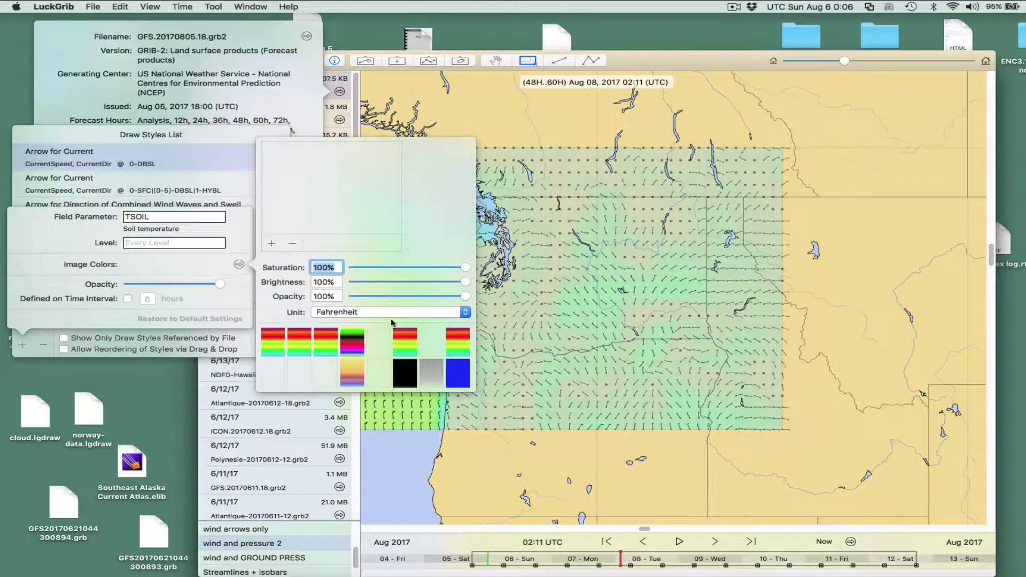
{"action": "left_click_drag", "start_coordinate": [327, 347], "coordinate": [327, 197]}
{"action": "left_click_drag", "start_coordinate": [325, 342], "coordinate": [430, 204]}
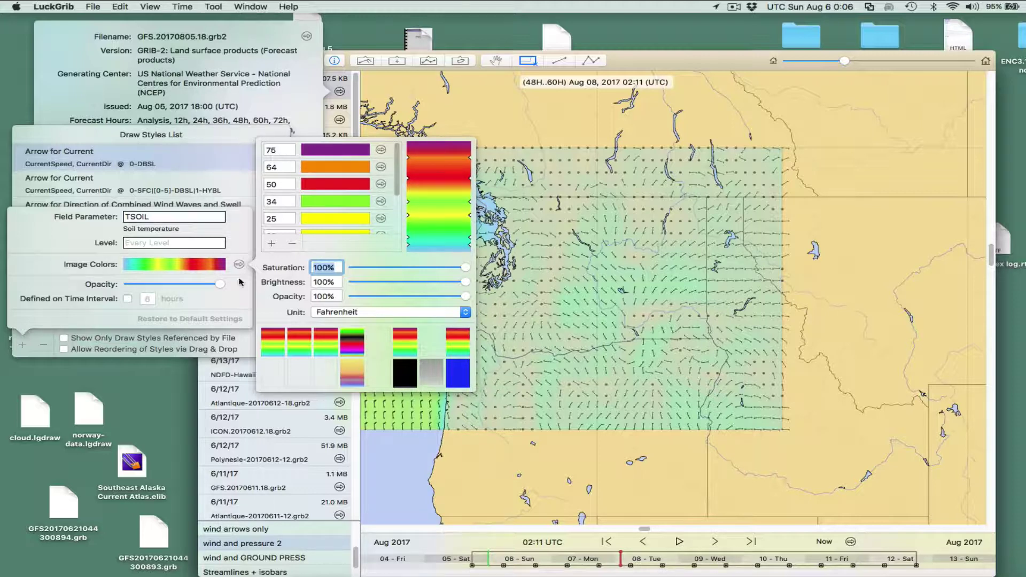
{"action": "left_click", "coordinate": [37, 244]}
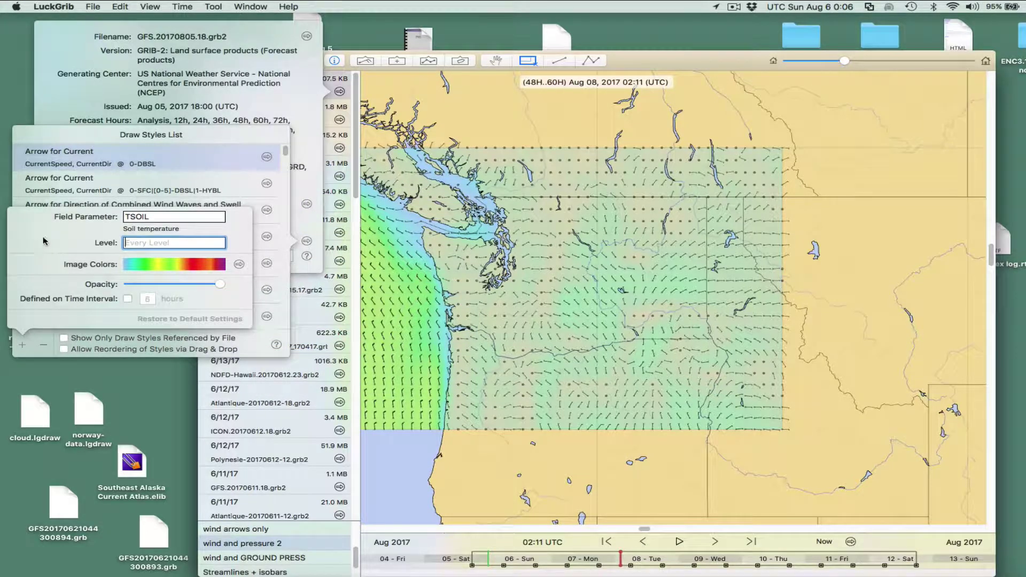
{"action": "left_click", "coordinate": [211, 138]}
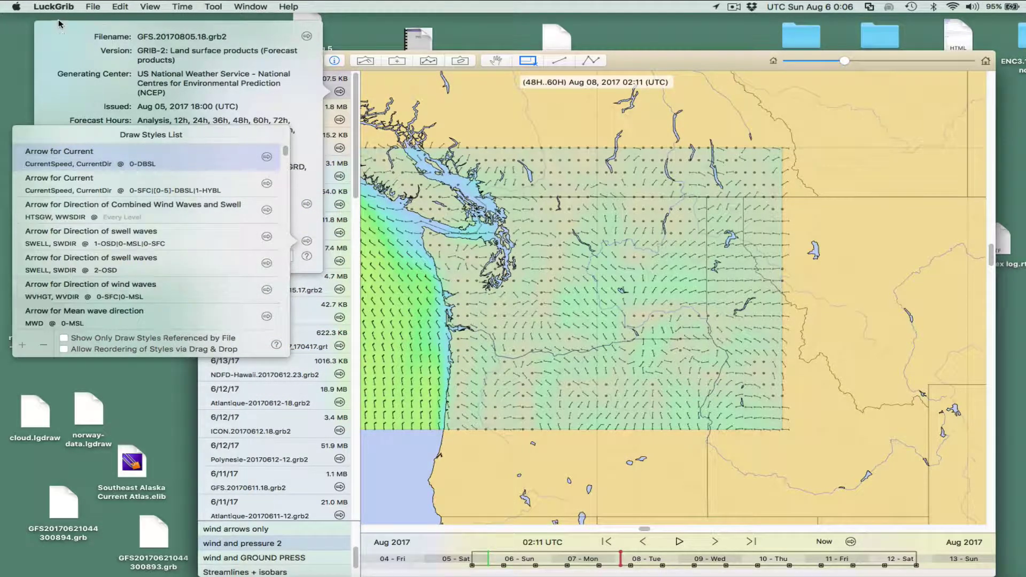
{"action": "left_click", "coordinate": [43, 34]}
{"action": "left_click", "coordinate": [477, 116]}
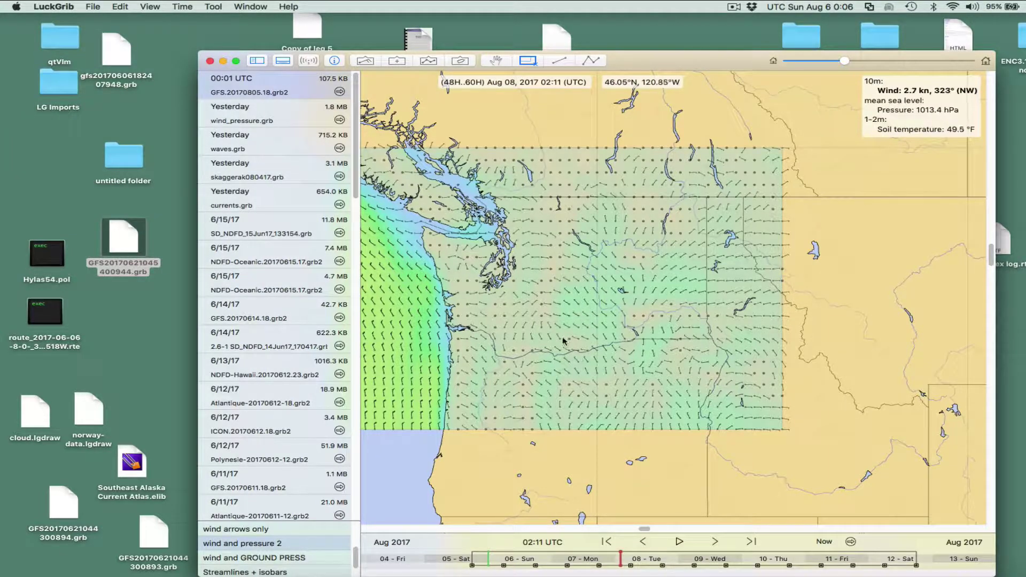
Step: Show both the color image and the contours for 1-2m soil temperature on the forecast map
{"action": "left_click_drag", "start_coordinate": [539, 297], "coordinate": [593, 274]}
{"action": "left_click", "coordinate": [367, 61]}
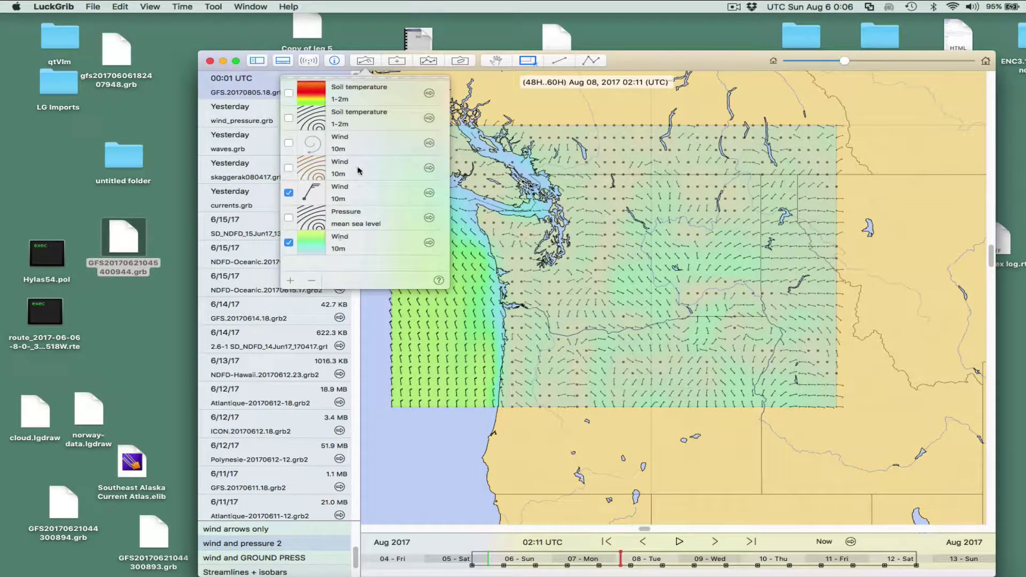
{"action": "left_click", "coordinate": [289, 95]}
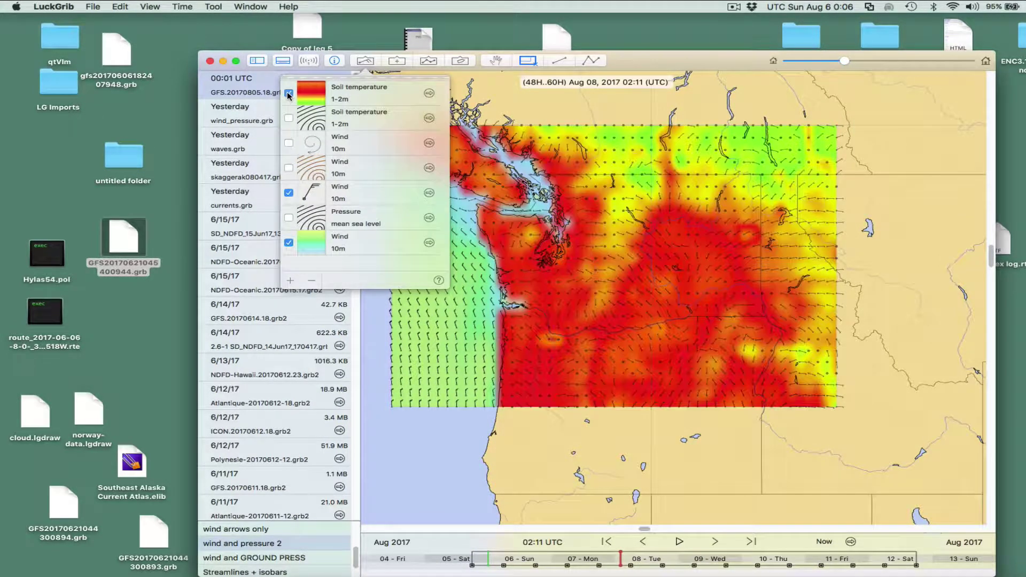
{"action": "left_click", "coordinate": [289, 118]}
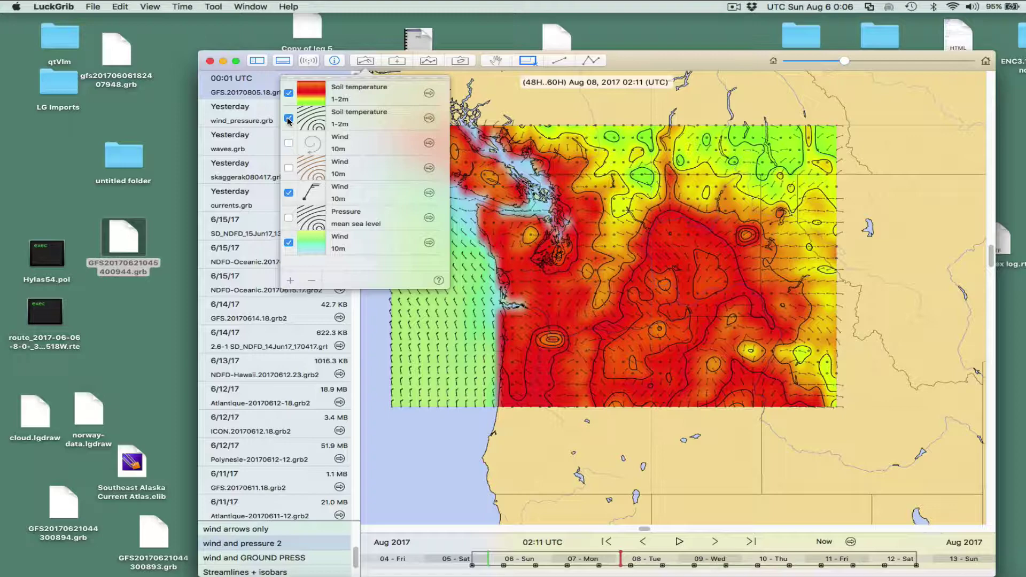
{"action": "scroll", "coordinate": [612, 304], "scroll_direction": "up", "scroll_amount": 3}
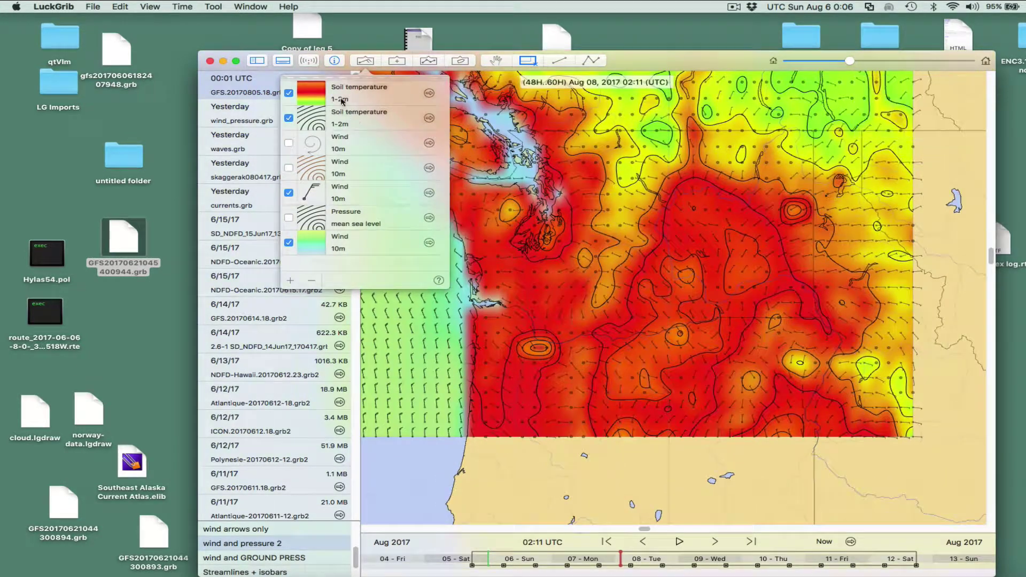
Step: Check the settings of the 1-2m soil temperature color image and its point readings on the map
{"action": "left_click", "coordinate": [428, 94]}
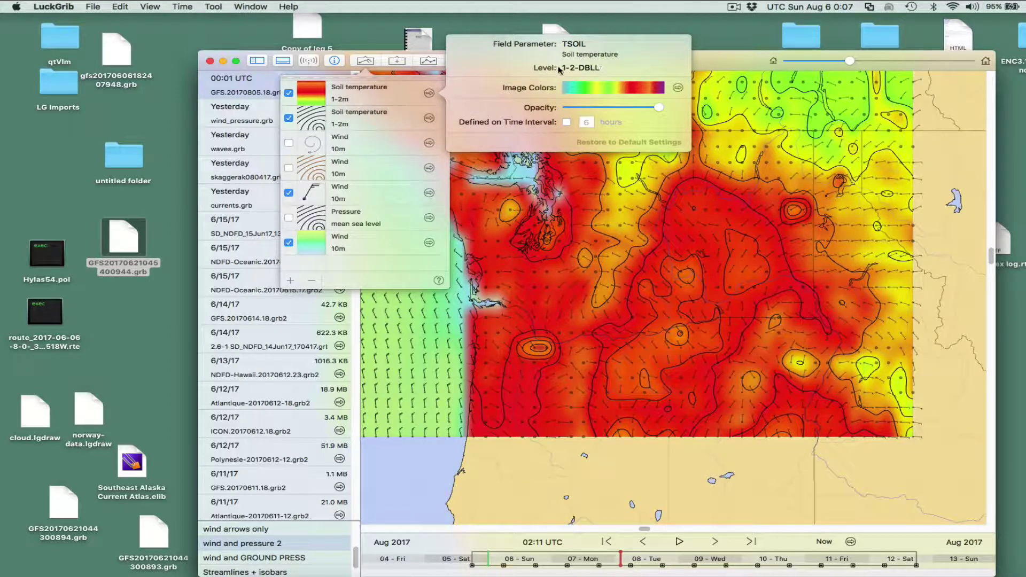
{"action": "left_click", "coordinate": [677, 88]}
{"action": "left_click", "coordinate": [527, 253]}
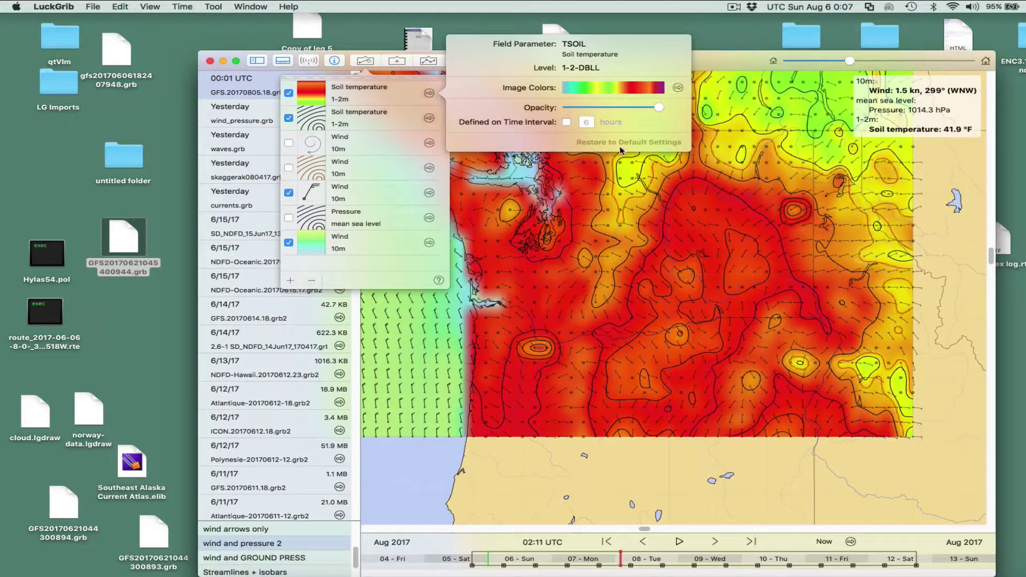
{"action": "left_click", "coordinate": [710, 224]}
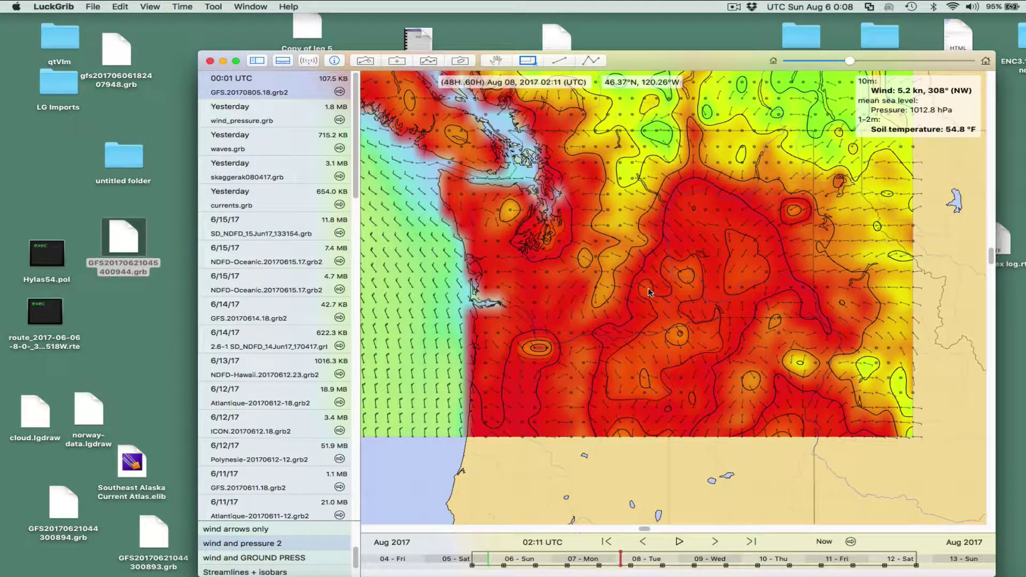
Step: Set the purple, orange and red stops of the soil temperature image colors to 70, 65 and 60 Fahrenheit
{"action": "left_click", "coordinate": [366, 61]}
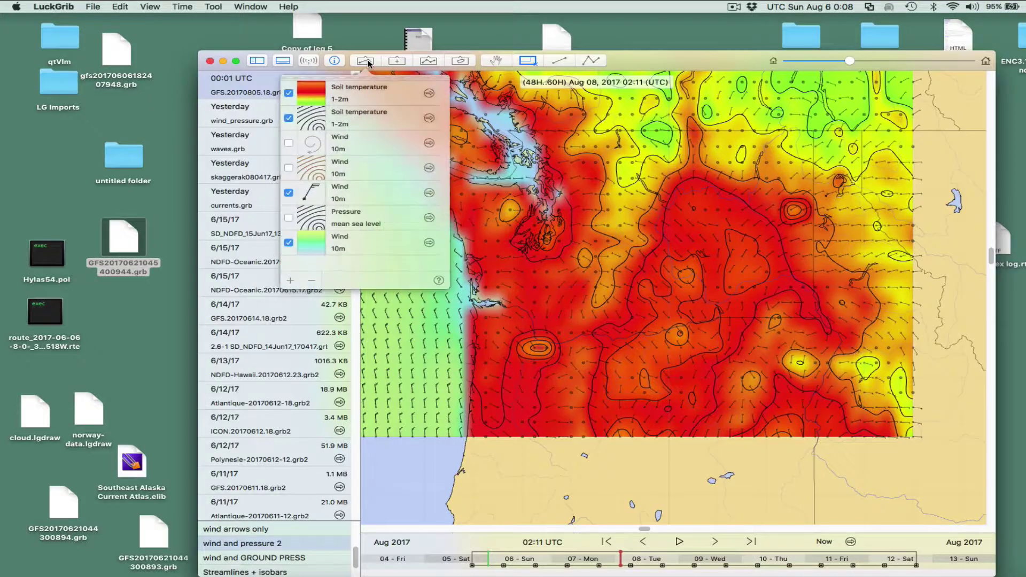
{"action": "left_click", "coordinate": [429, 93]}
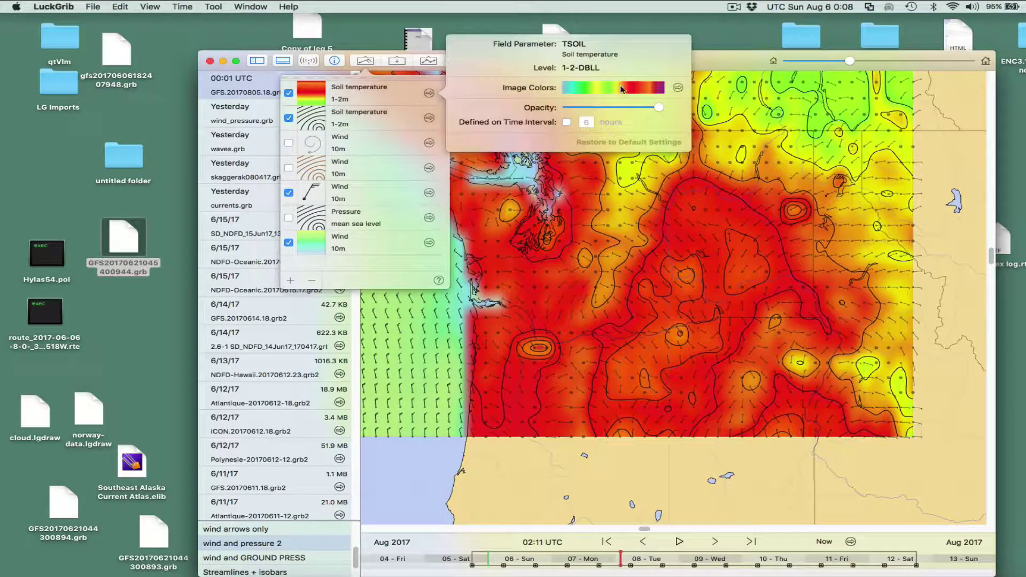
{"action": "left_click", "coordinate": [677, 88]}
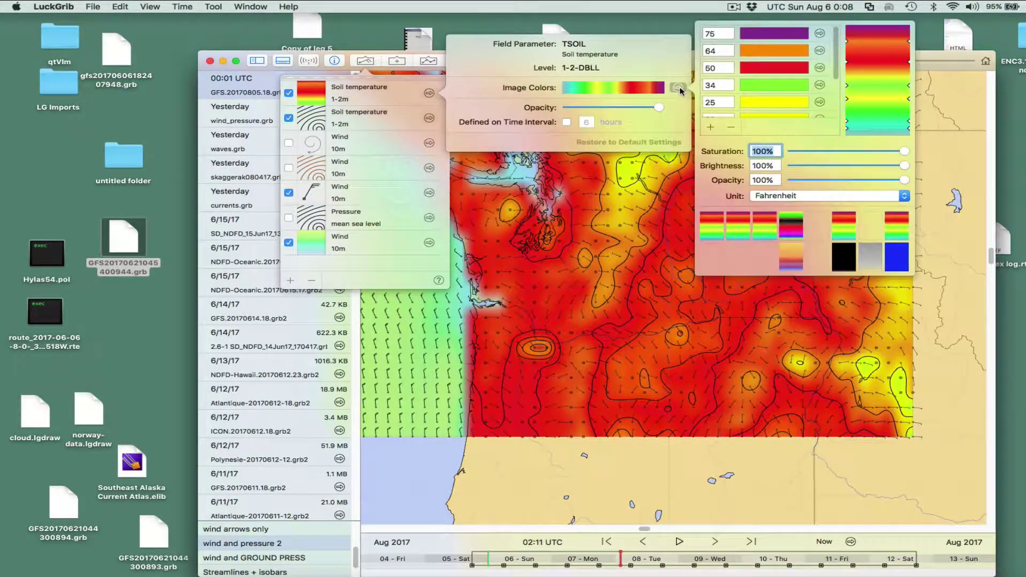
{"action": "left_click", "coordinate": [719, 35]}
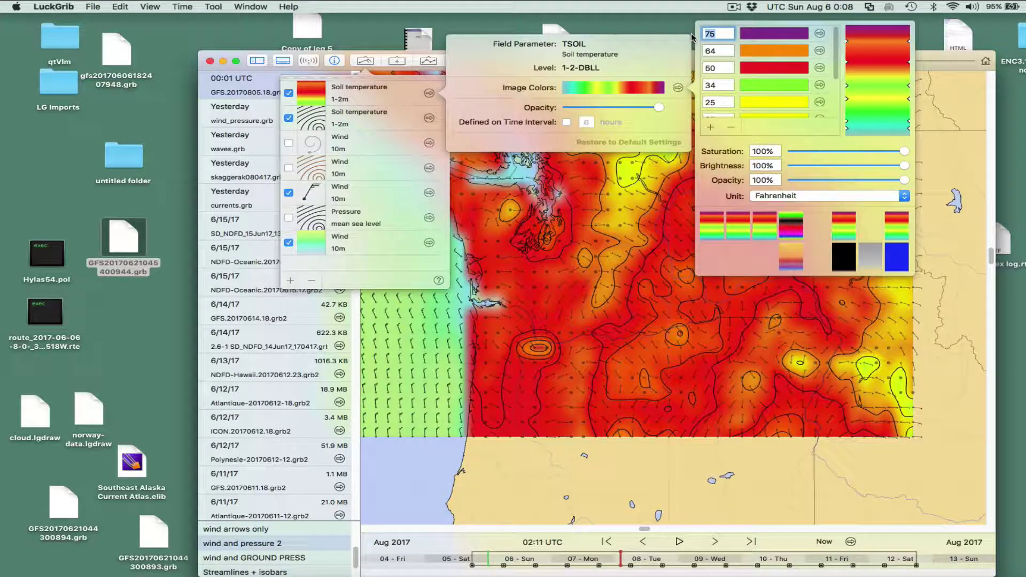
{"action": "type", "text": "70"}
{"action": "key", "text": "Tab"}
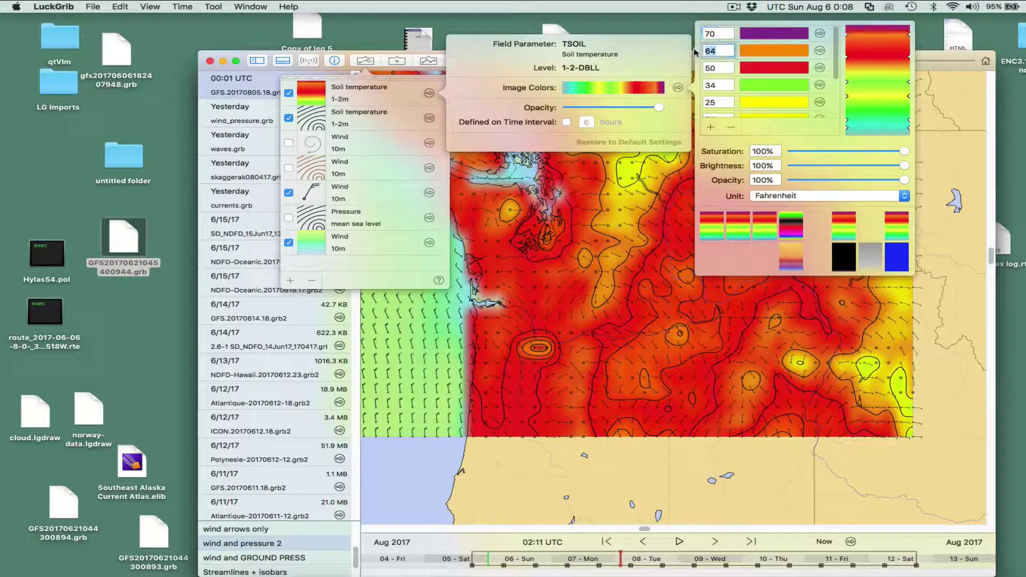
{"action": "type", "text": "6"}
{"action": "key", "text": "Tab"}
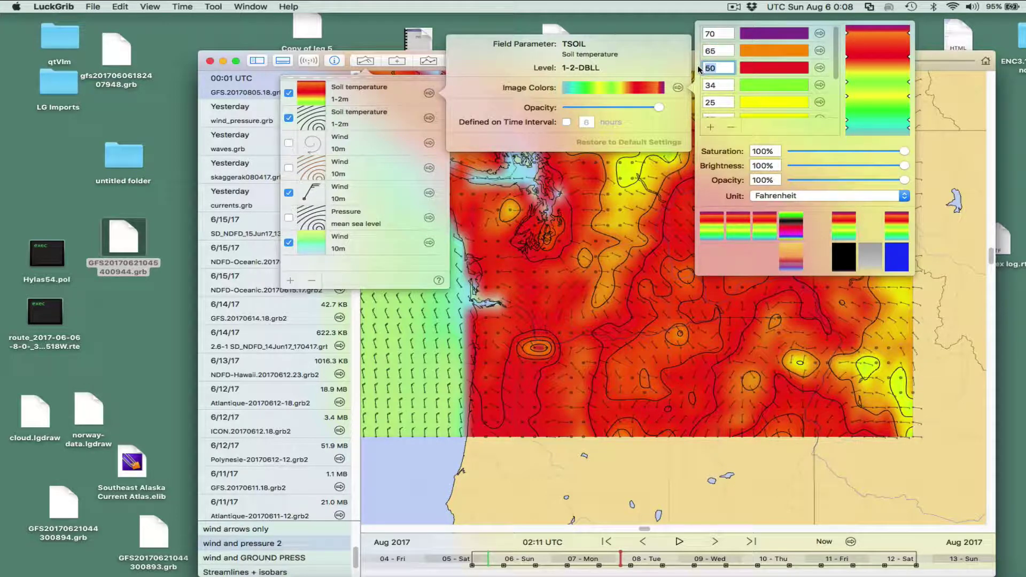
{"action": "type", "text": "60"}
{"action": "key", "text": "Tab"}
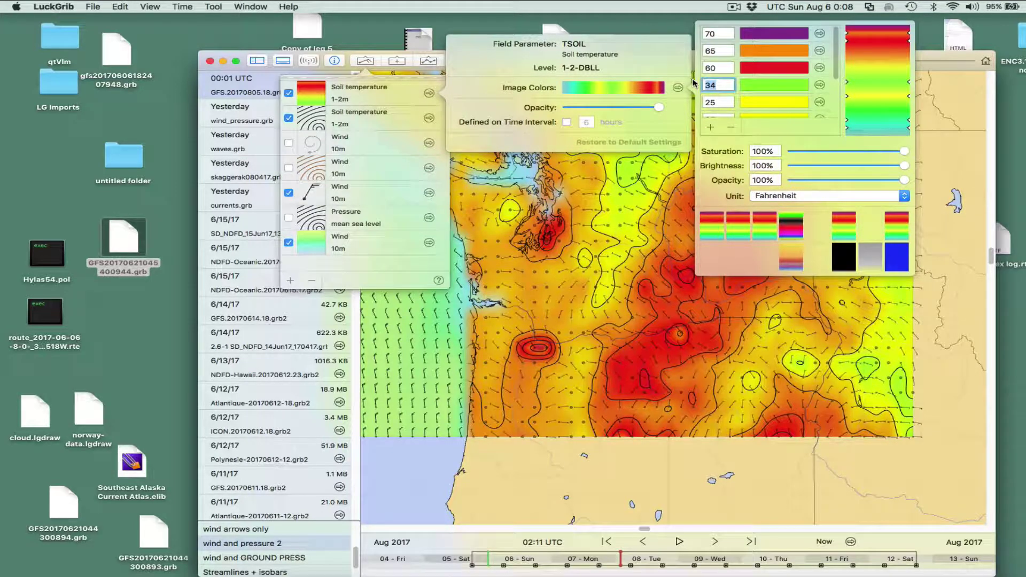
Step: Set the green stop of the soil temperature colors to 55 and the two yellow stops to 50 and 45
{"action": "type", "text": "55"}
{"action": "key", "text": "Tab"}
{"action": "type", "text": "5"}
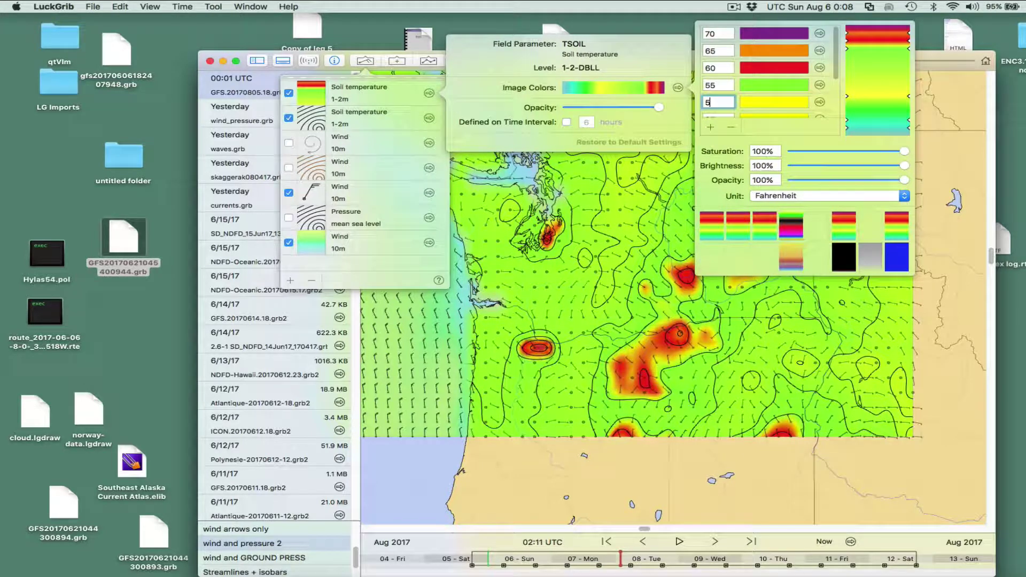
{"action": "type", "text": "0"}
{"action": "scroll", "coordinate": [706, 100], "scroll_direction": "down", "scroll_amount": 1}
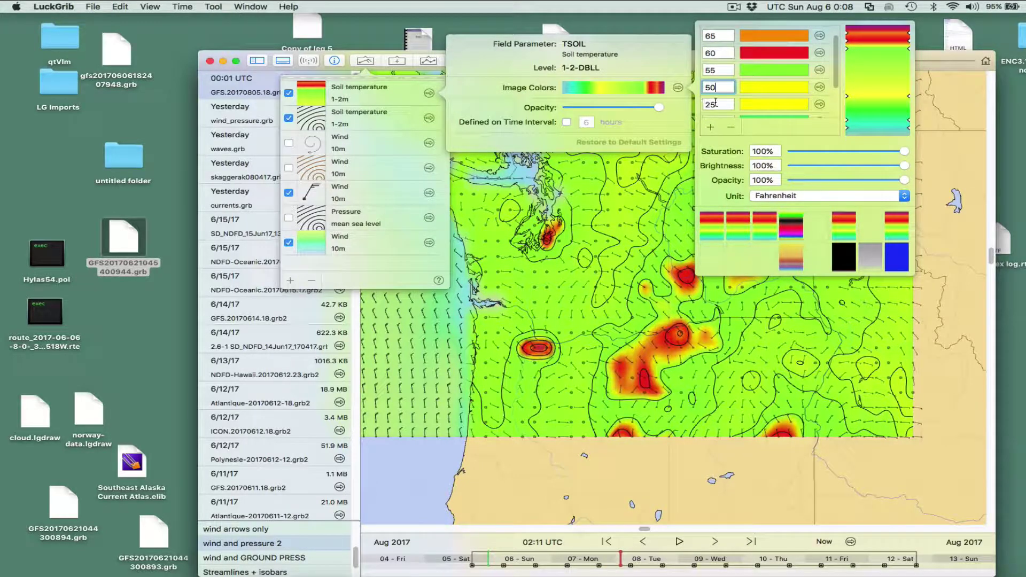
{"action": "key", "text": "Tab"}
{"action": "type", "text": "5"}
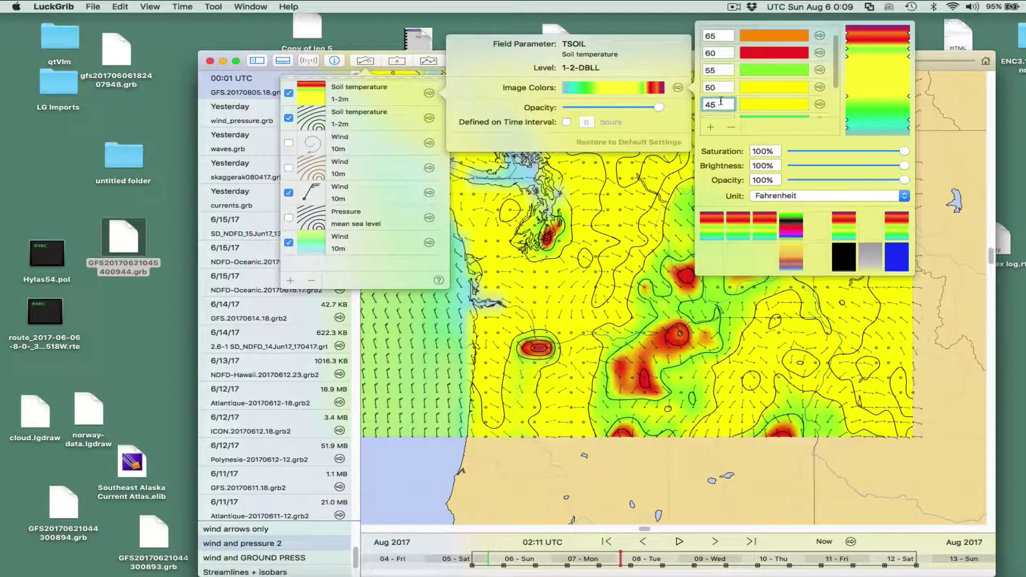
{"action": "key", "text": "Tab"}
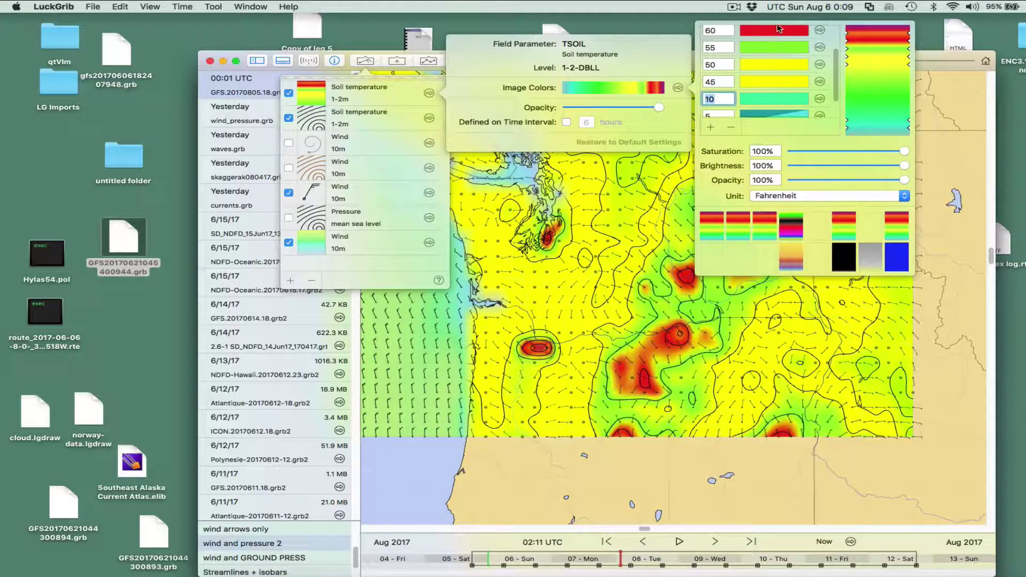
Step: Set the turquoise, light blue and dark blue stops of the soil temperature colors to 40, 35 and 30
{"action": "scroll", "coordinate": [717, 99], "scroll_direction": "down", "scroll_amount": 1}
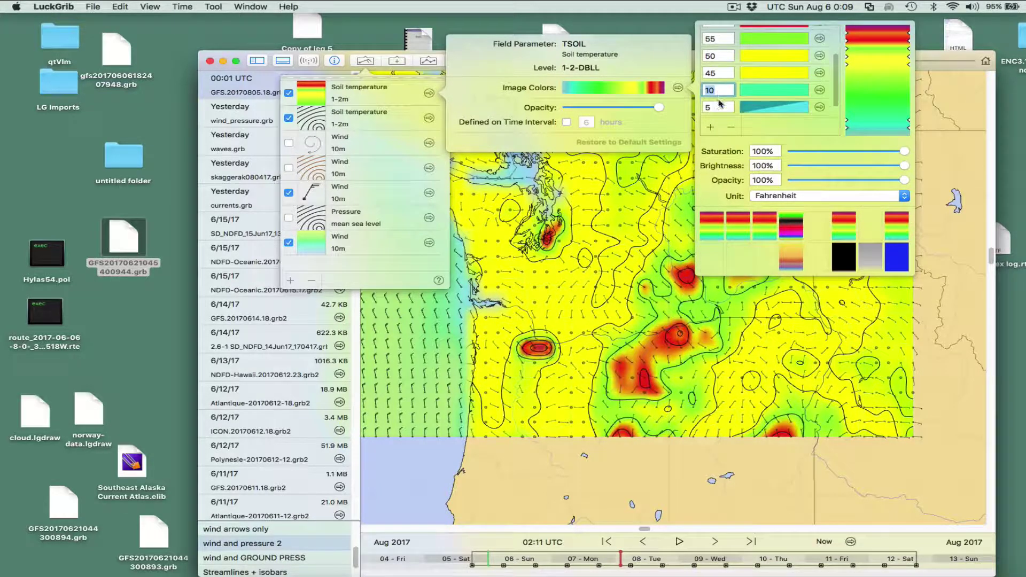
{"action": "left_click", "coordinate": [721, 105]}
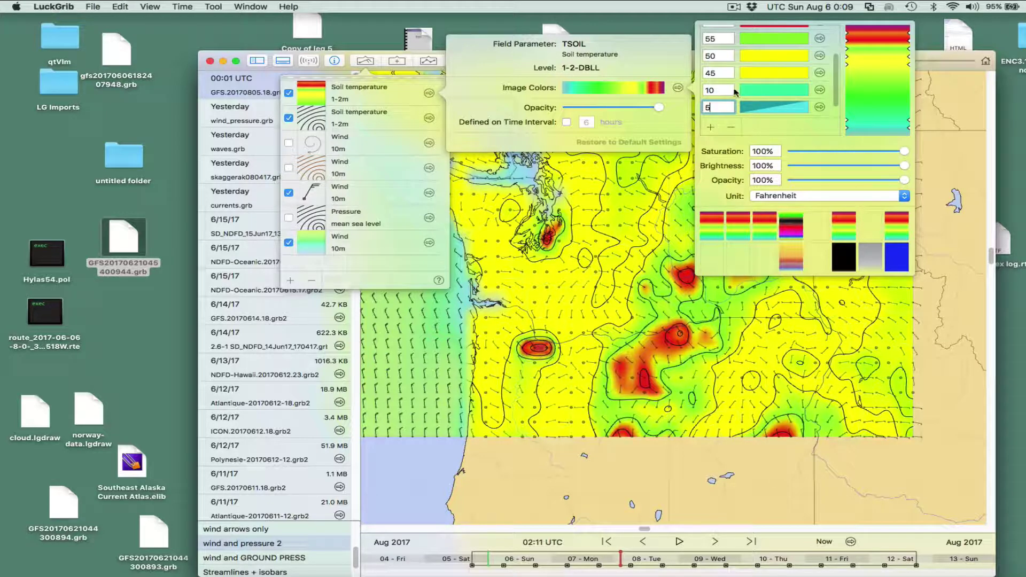
{"action": "double_click", "coordinate": [717, 89]}
{"action": "type", "text": "4"}
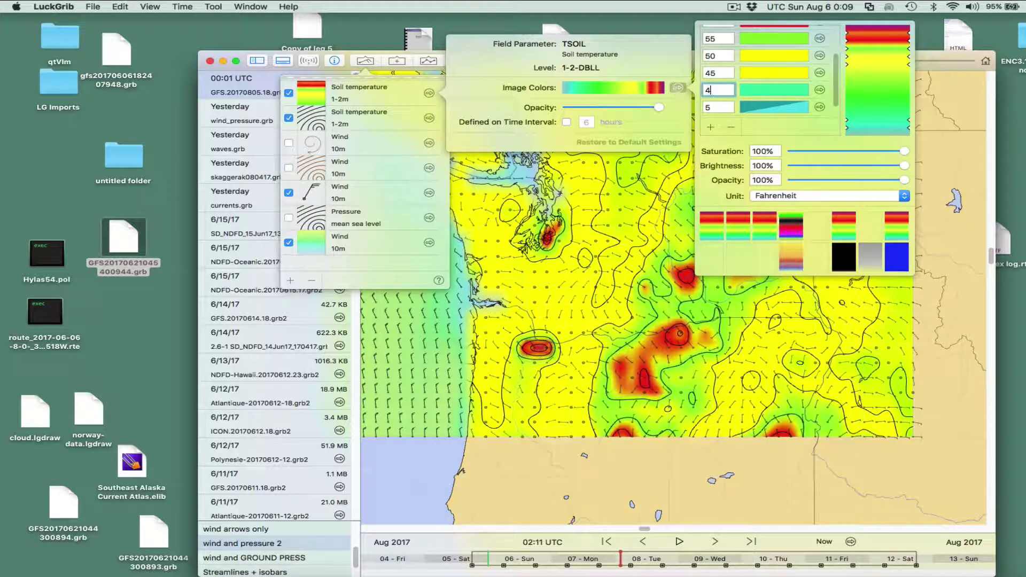
{"action": "type", "text": "0"}
{"action": "key", "text": "Tab"}
{"action": "type", "text": "3"}
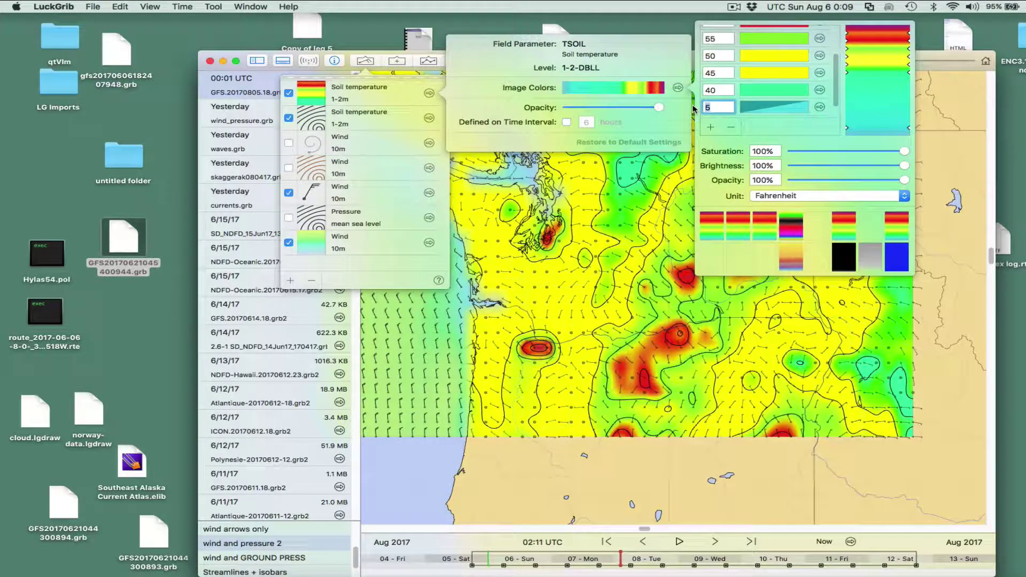
{"action": "type", "text": "6"}
{"action": "left_click", "coordinate": [719, 122]}
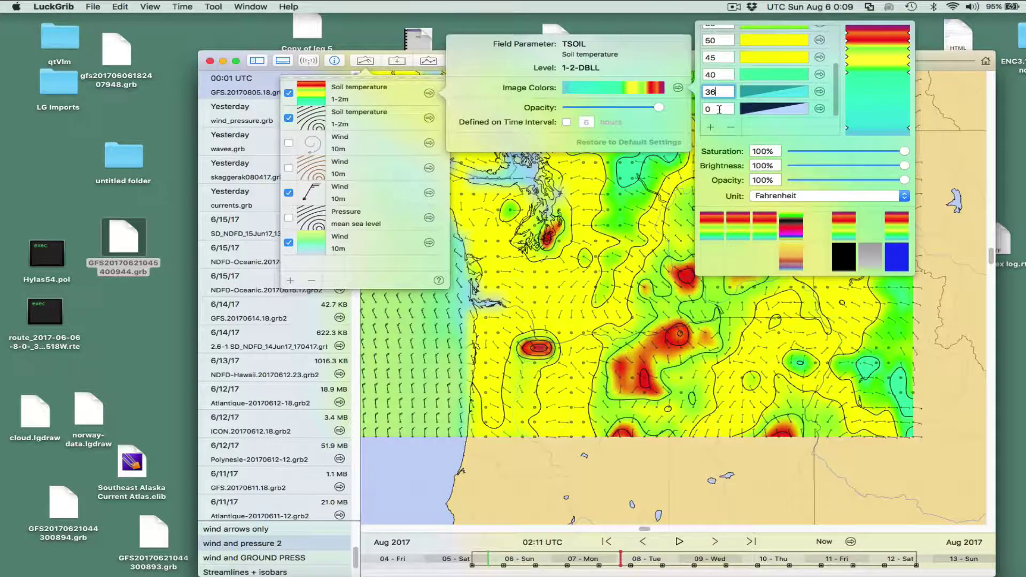
{"action": "left_click", "coordinate": [719, 110]}
{"action": "left_click_drag", "start_coordinate": [719, 92], "coordinate": [700, 95]}
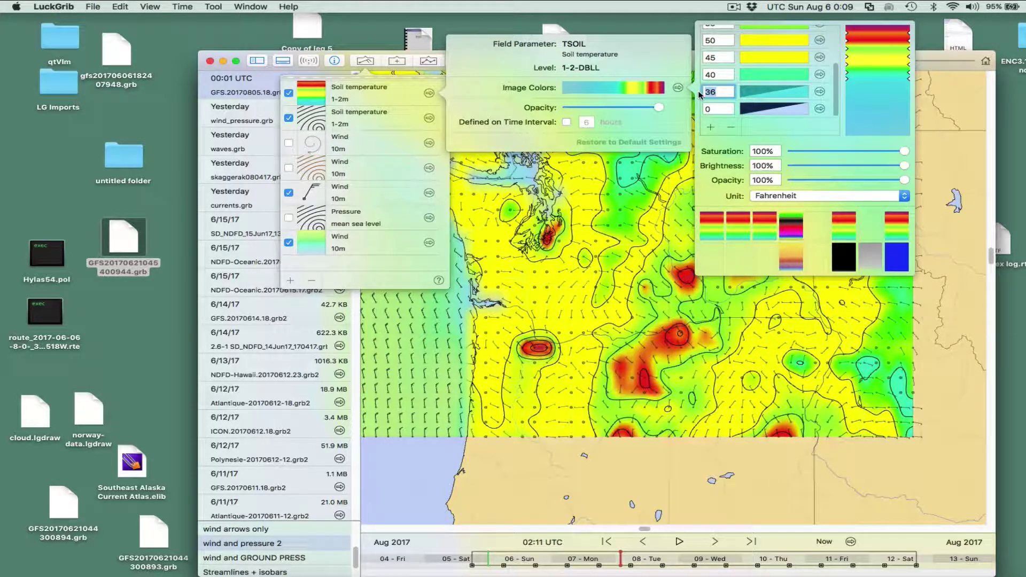
{"action": "type", "text": "35"}
{"action": "key", "text": "Tab"}
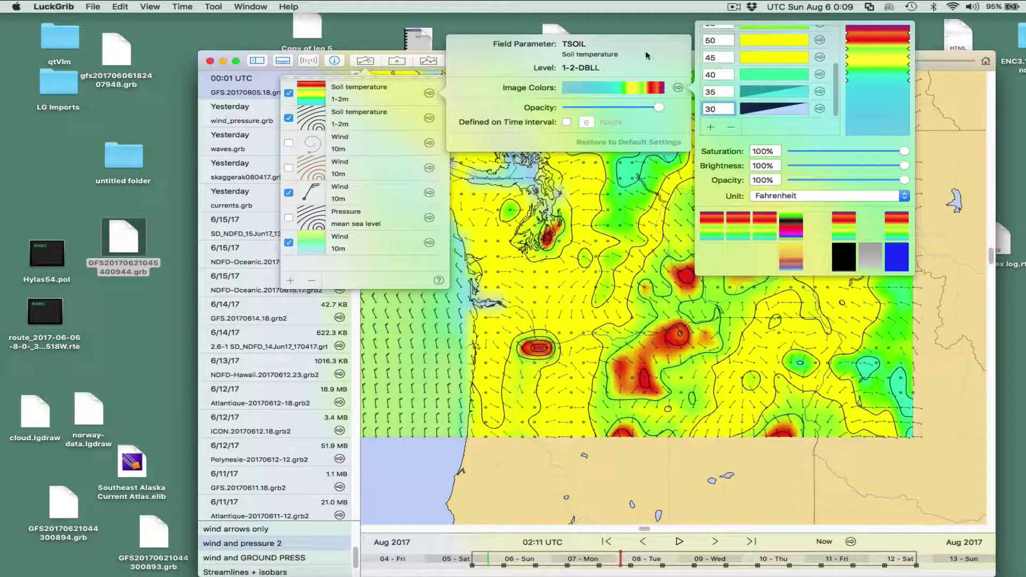
Step: Close the soil temperature color and draw style settings and examine the recolored map and its dynamic contours over the Pacific Northwest
{"action": "left_click", "coordinate": [645, 55]}
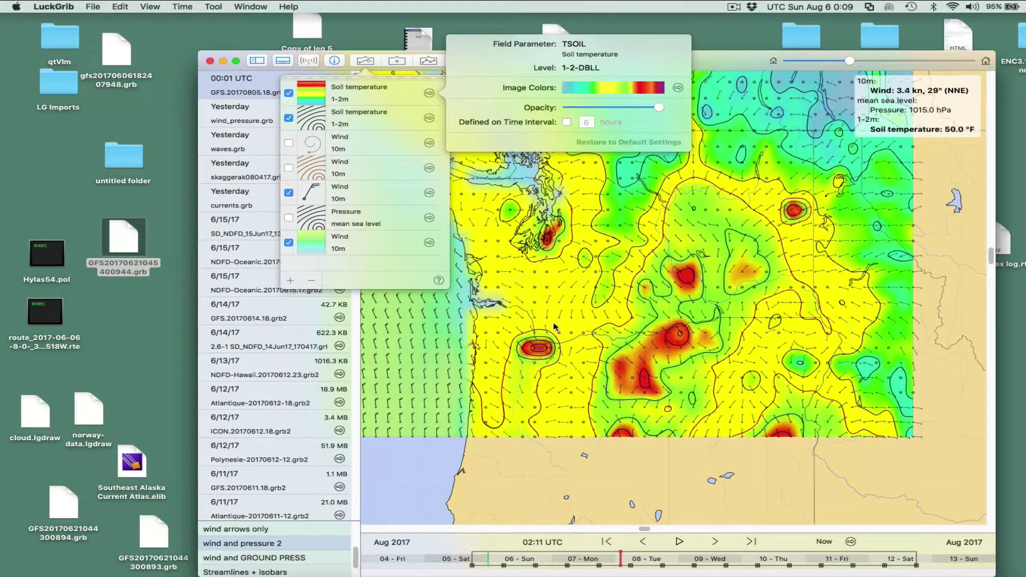
{"action": "left_click", "coordinate": [377, 270]}
{"action": "left_click", "coordinate": [415, 361]}
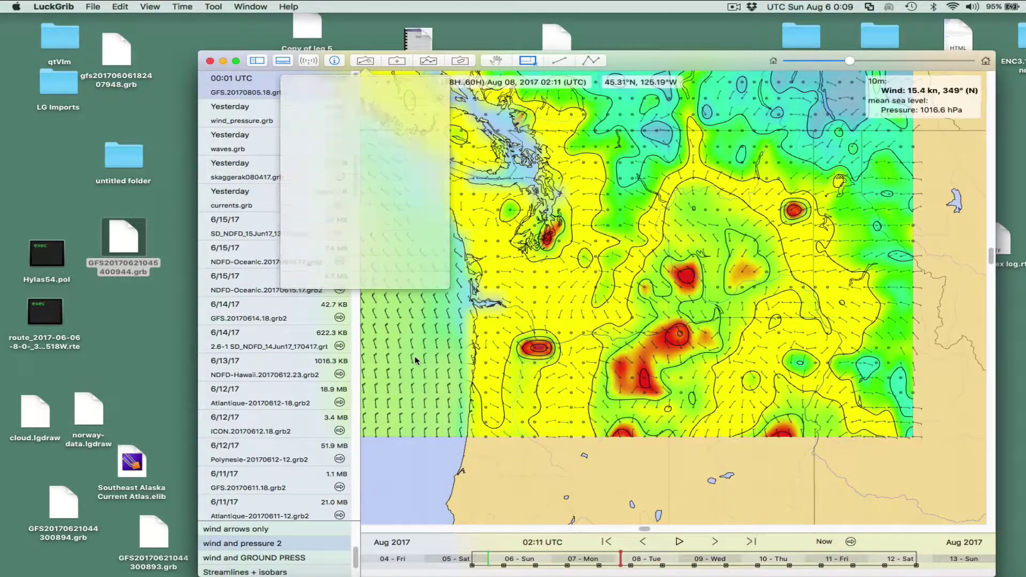
{"action": "scroll", "coordinate": [537, 377], "scroll_direction": "up", "scroll_amount": 2}
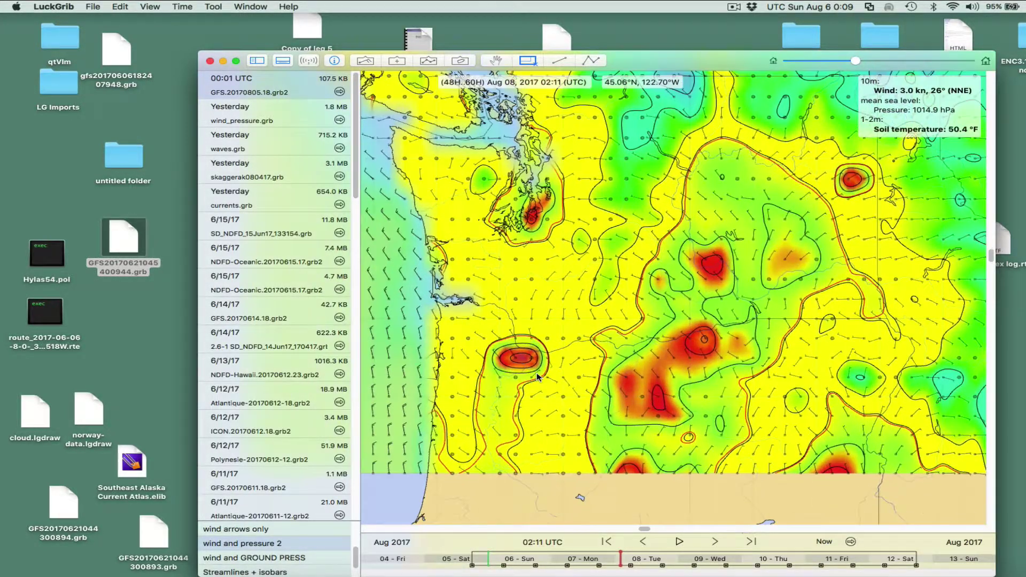
{"action": "scroll", "coordinate": [537, 377], "scroll_direction": "up", "scroll_amount": 3}
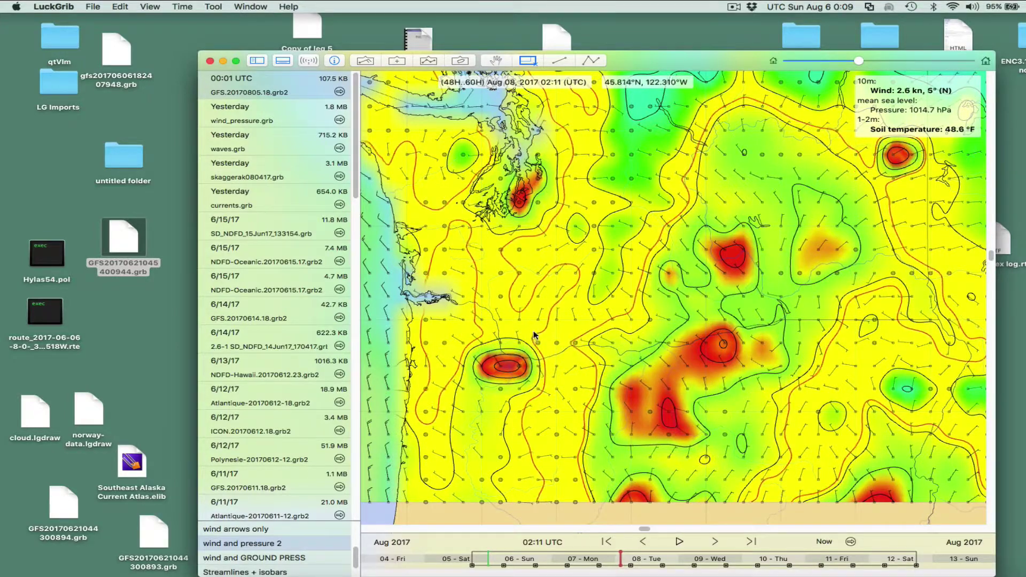
Step: Turn off dynamic feedback for the 1-2m soil temperature contours and close the draw style settings
{"action": "left_click", "coordinate": [365, 60]}
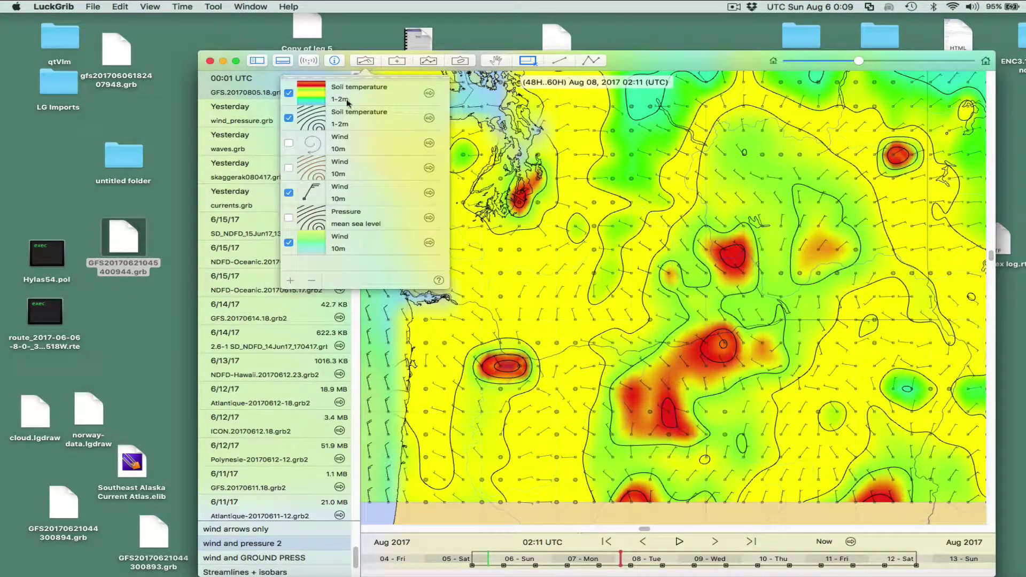
{"action": "left_click", "coordinate": [429, 117]}
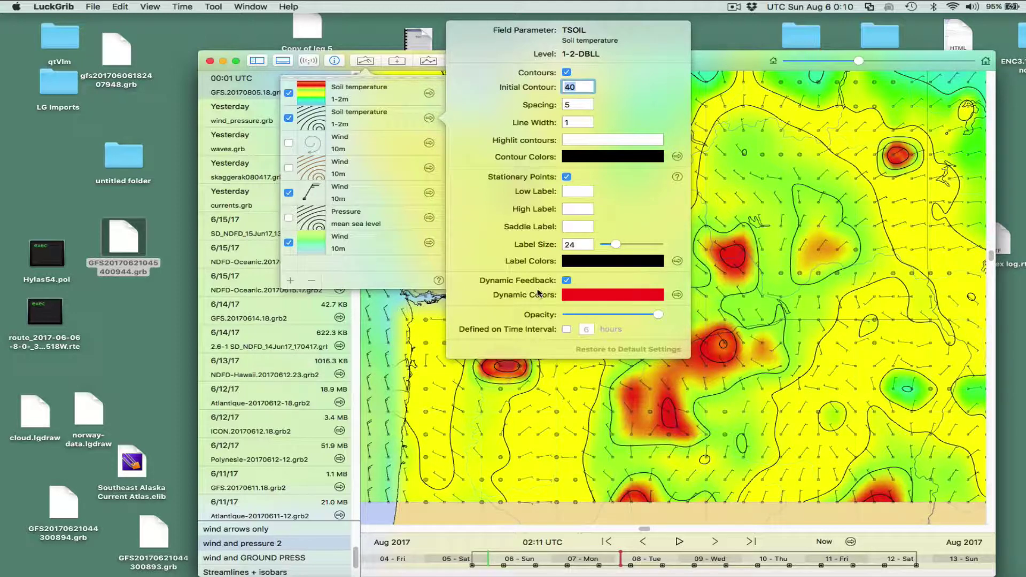
{"action": "left_click", "coordinate": [517, 431]}
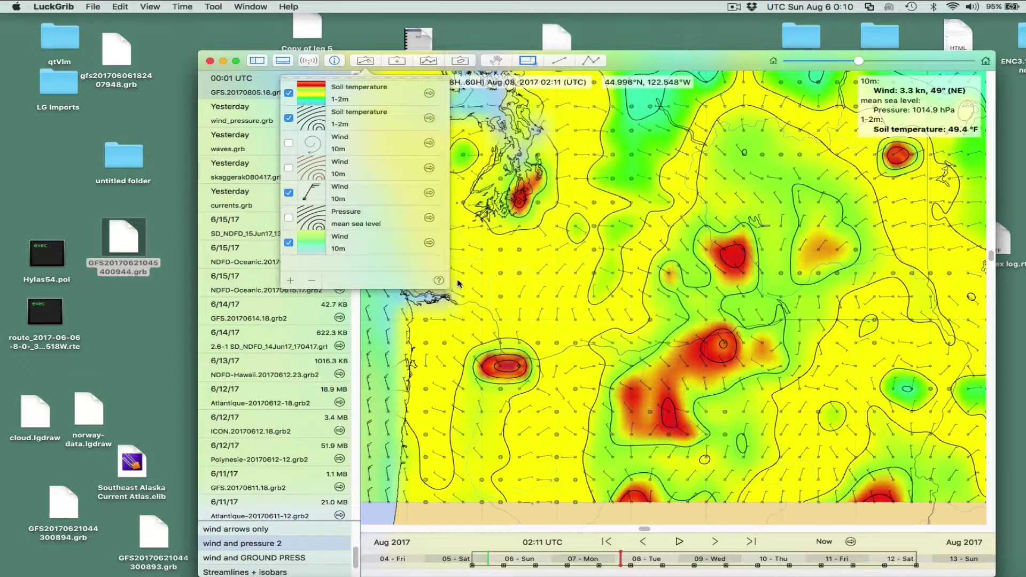
{"action": "left_click", "coordinate": [664, 322]}
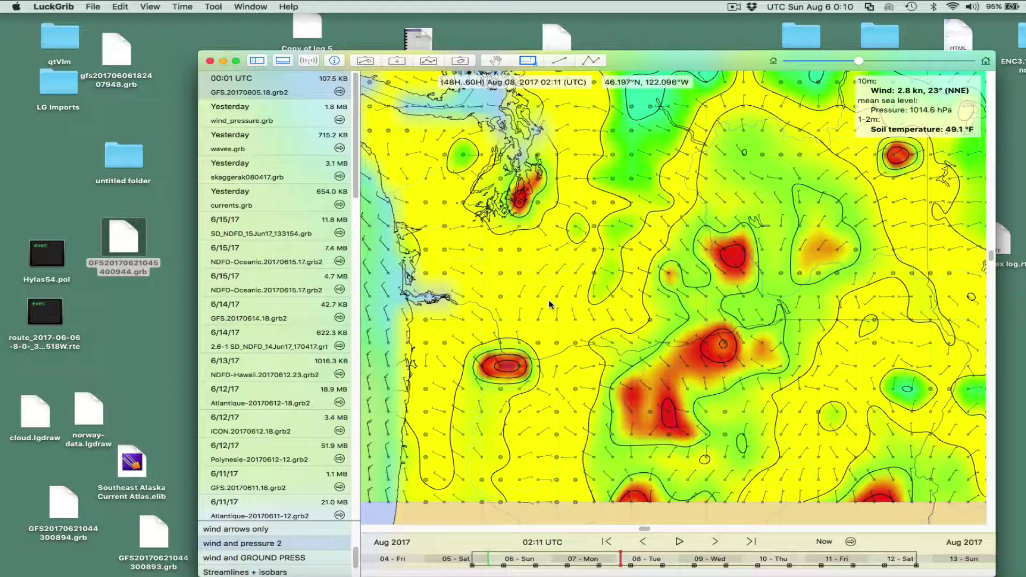
Step: Inspect the soil temperature contours, colors and point readings around the warm areas inland of the coast
{"action": "scroll", "coordinate": [570, 339], "scroll_direction": "up", "scroll_amount": 3}
{"action": "scroll", "coordinate": [571, 340], "scroll_direction": "down", "scroll_amount": 1}
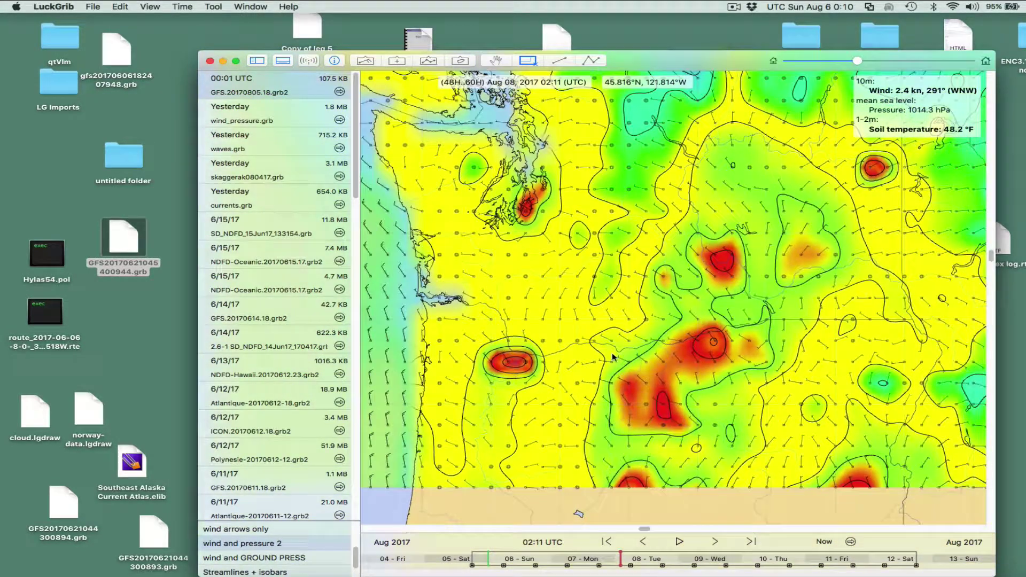
{"action": "left_click_drag", "start_coordinate": [630, 314], "coordinate": [607, 260]}
{"action": "left_click", "coordinate": [590, 370]}
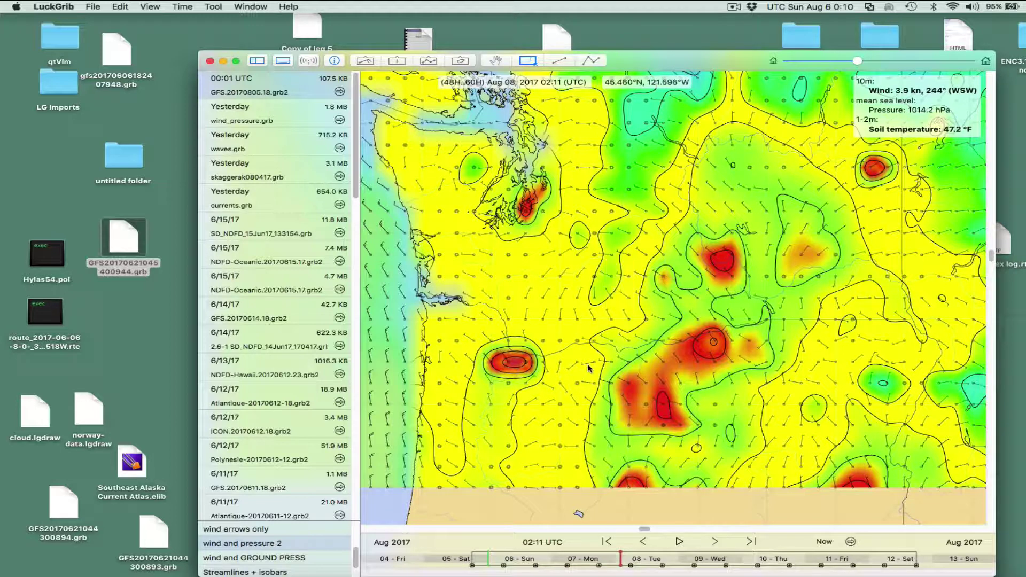